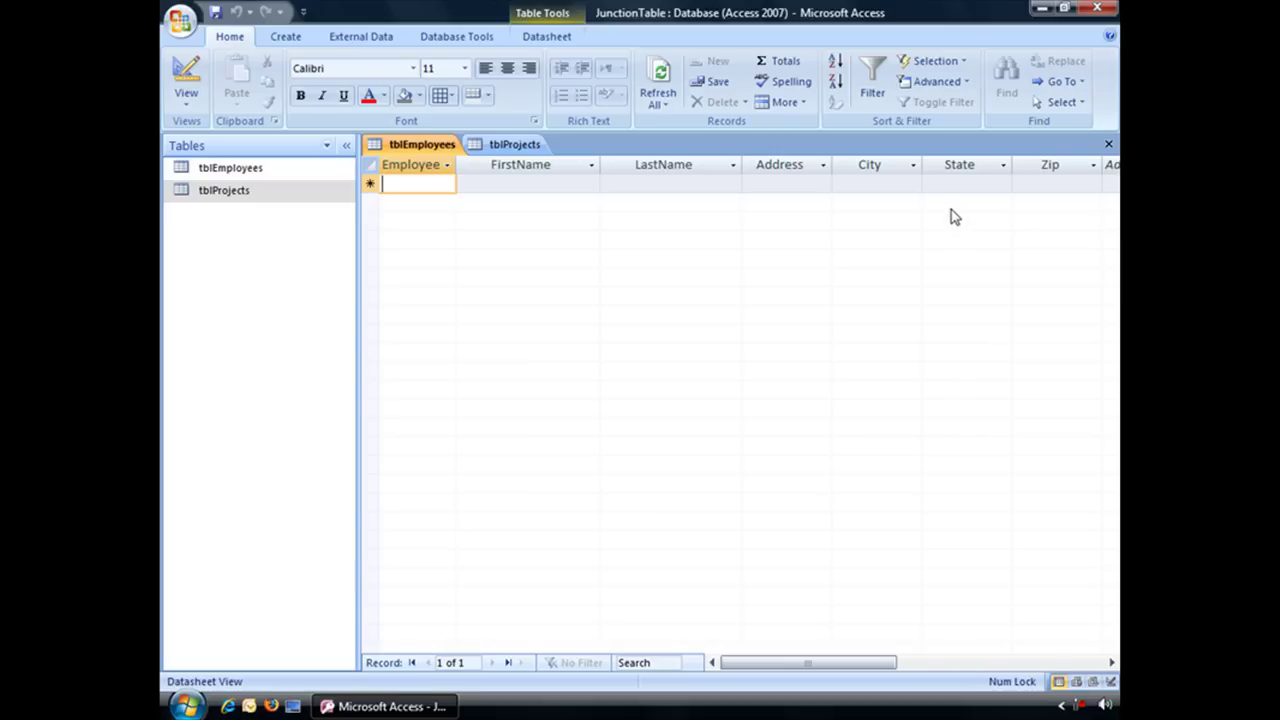
Compare tblEmployees, then settle on tblProjects showing its ProjectNum and ProjectName fields.
click(518, 144)
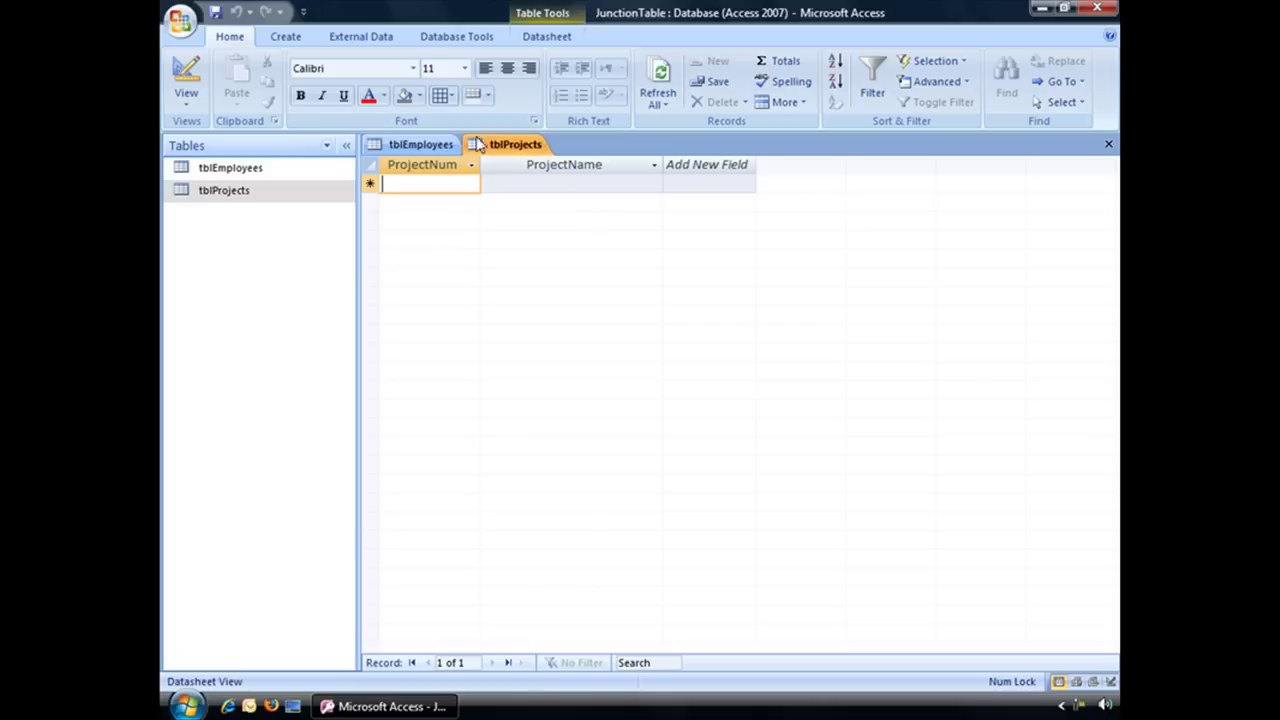
click(420, 144)
click(515, 146)
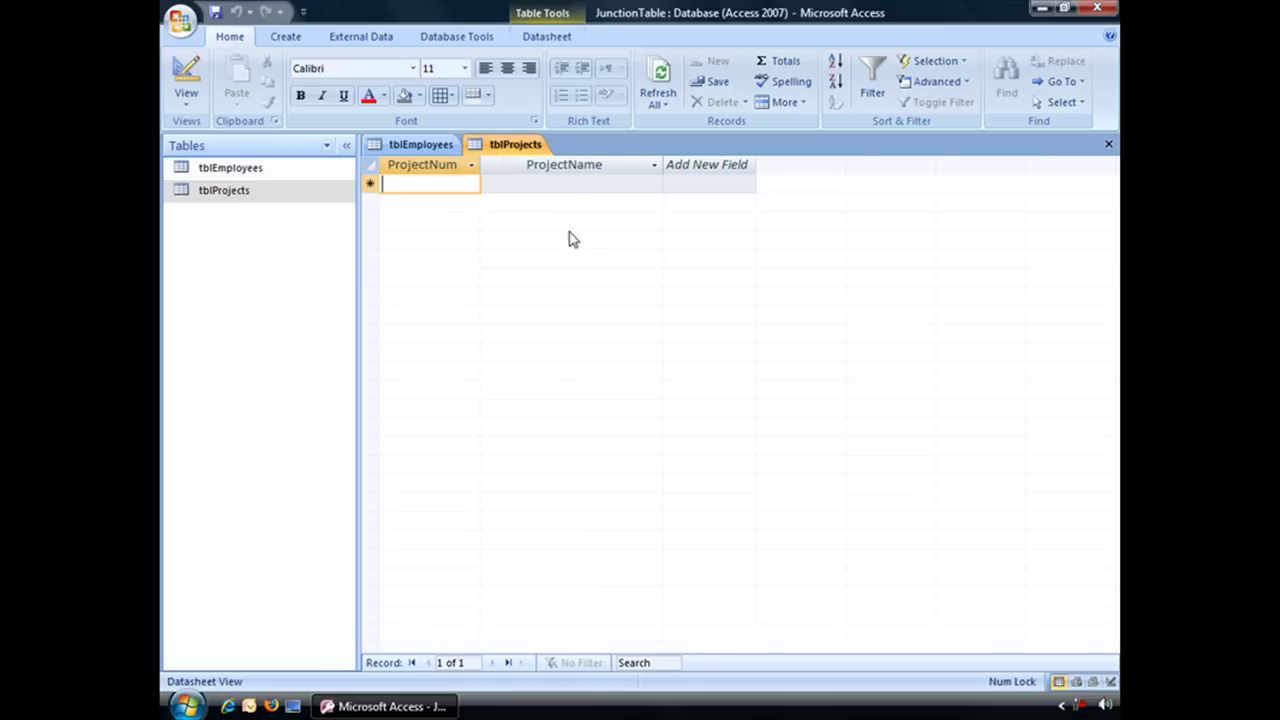
Create a new blank table, Table1, with Create > Table Design.
click(292, 40)
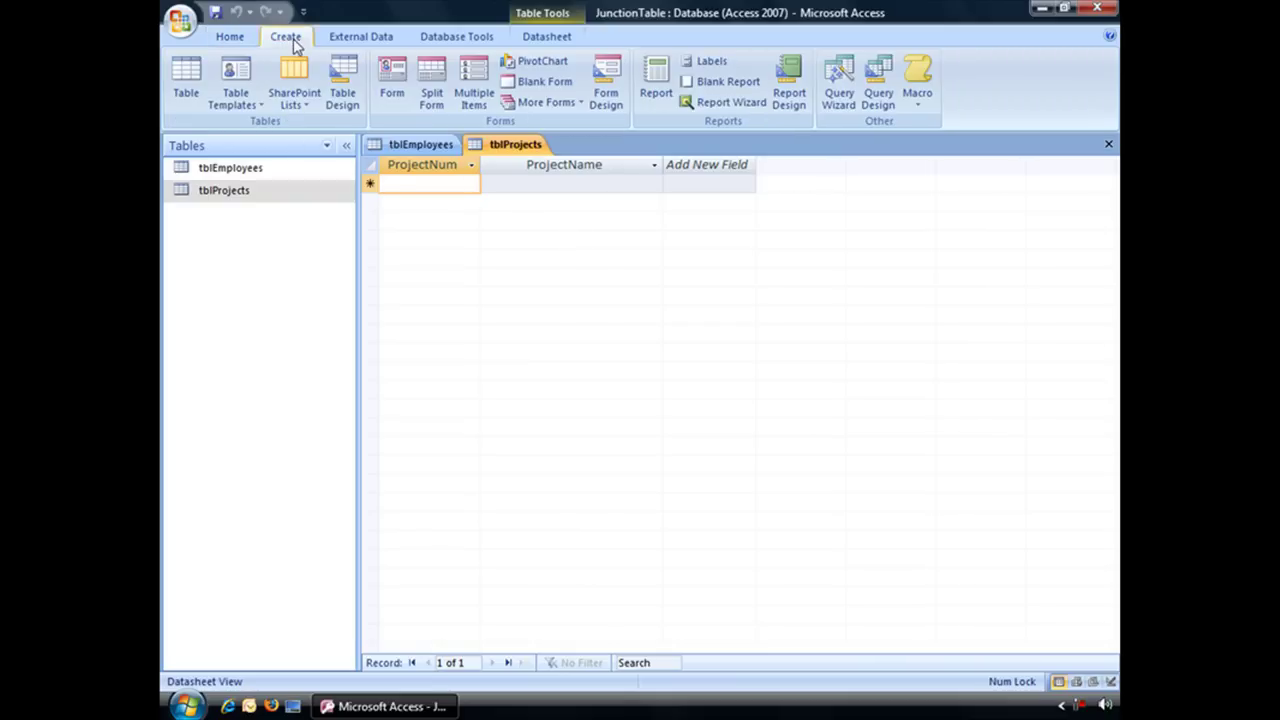
click(356, 84)
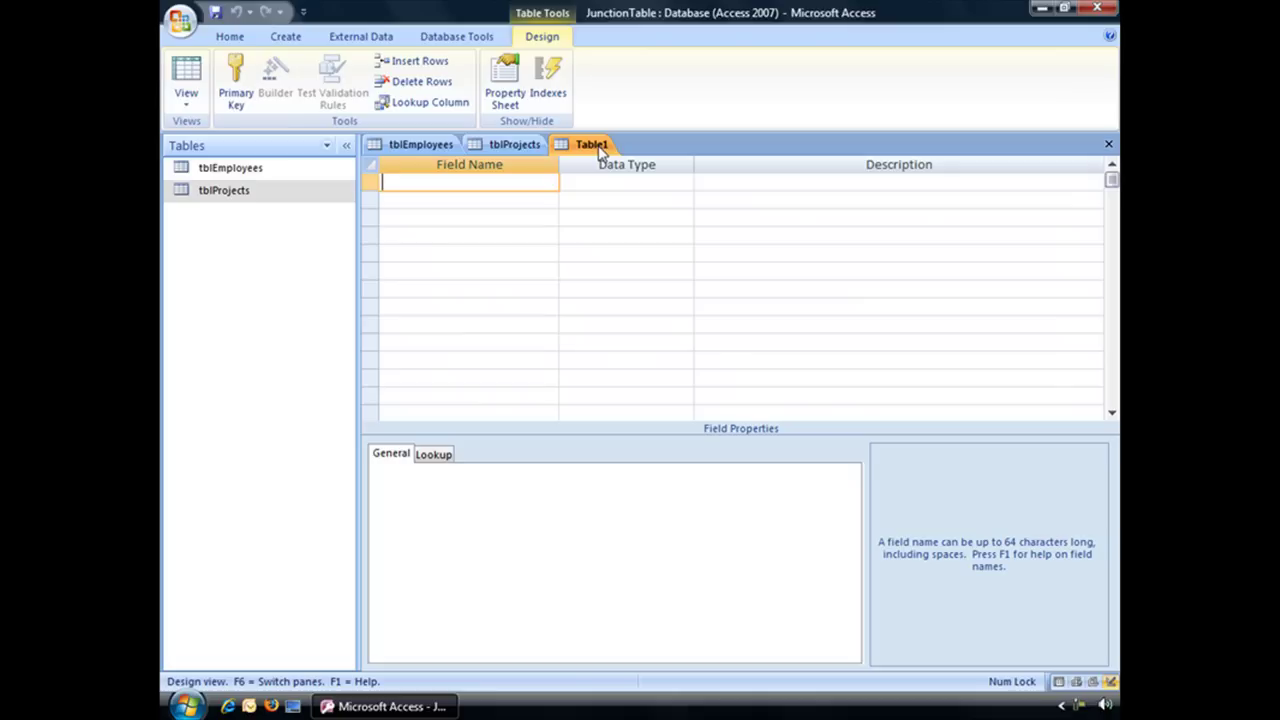
Check the data type and field size of EmployeeID in tblEmployees Design view.
click(444, 147)
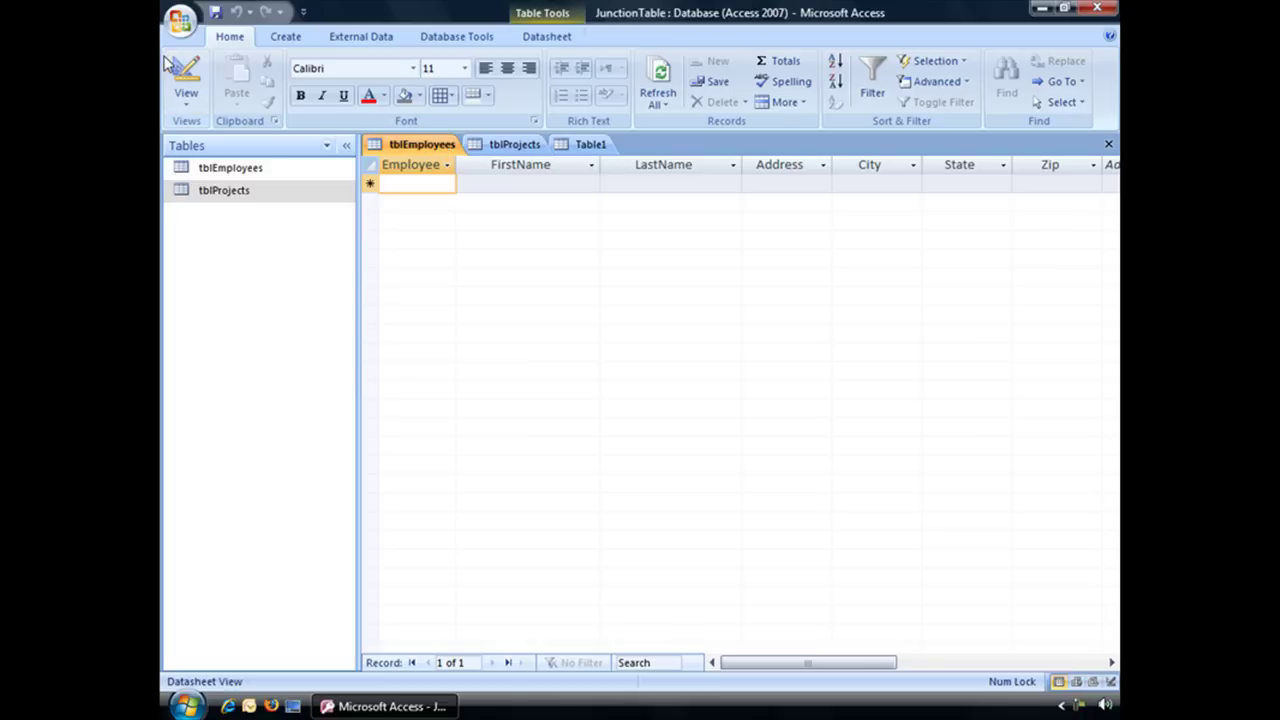
click(203, 66)
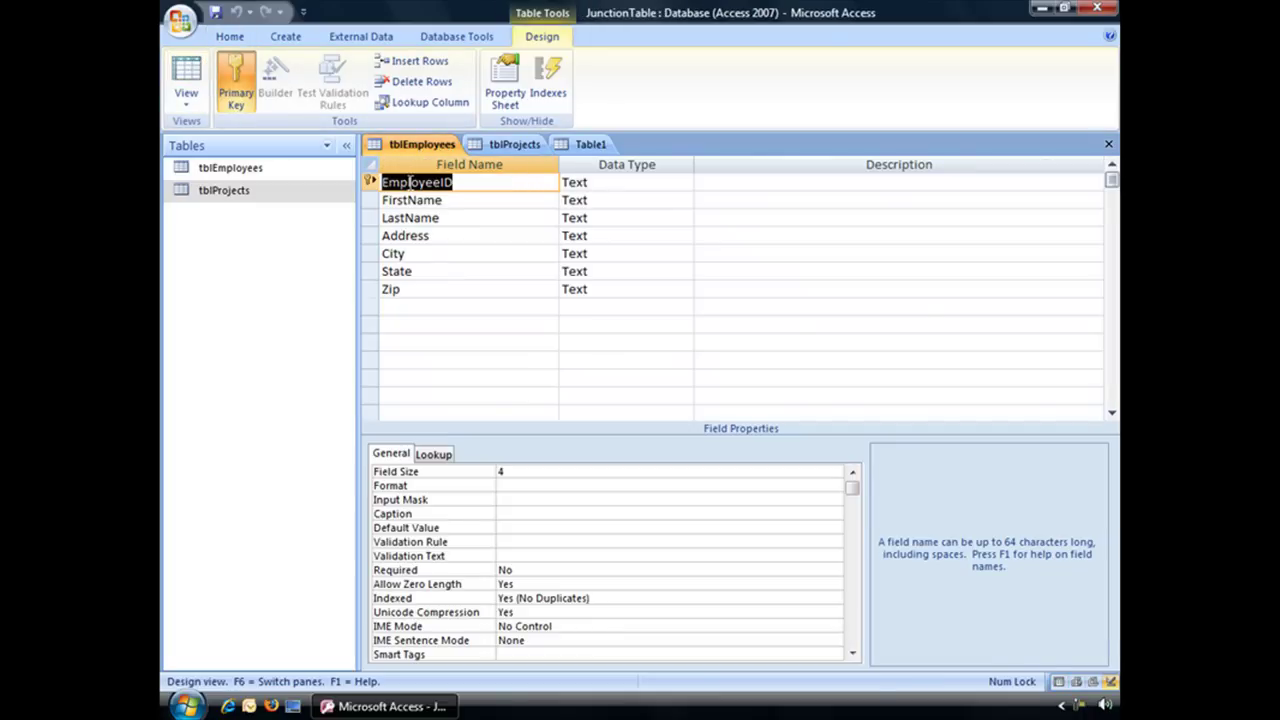
click(589, 182)
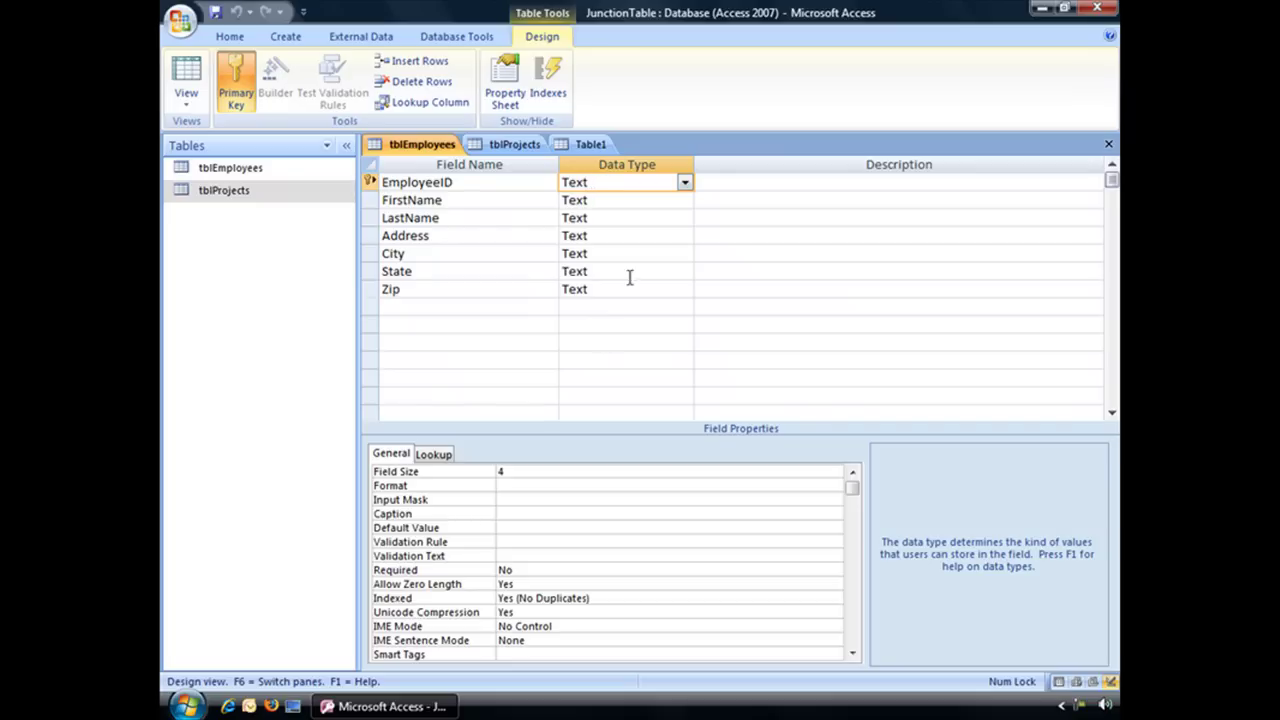
click(547, 470)
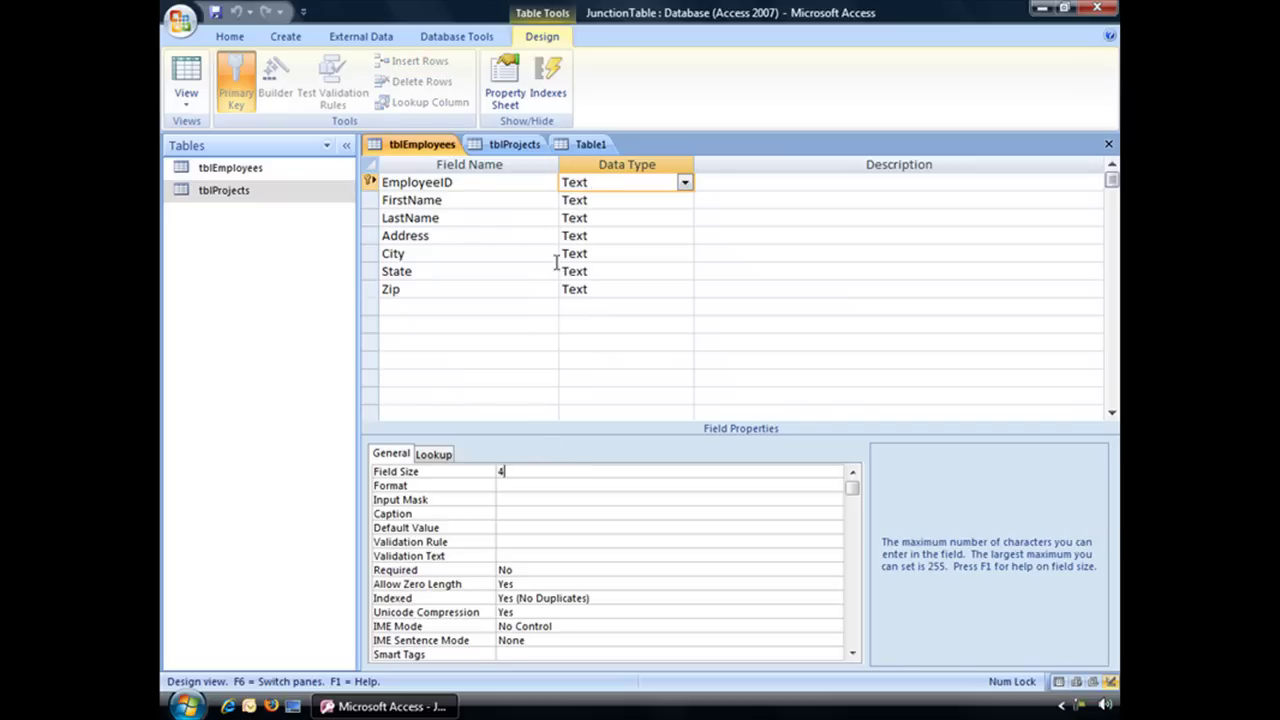
In Table1, add a Text field named EmployeeID with field size 4.
click(591, 145)
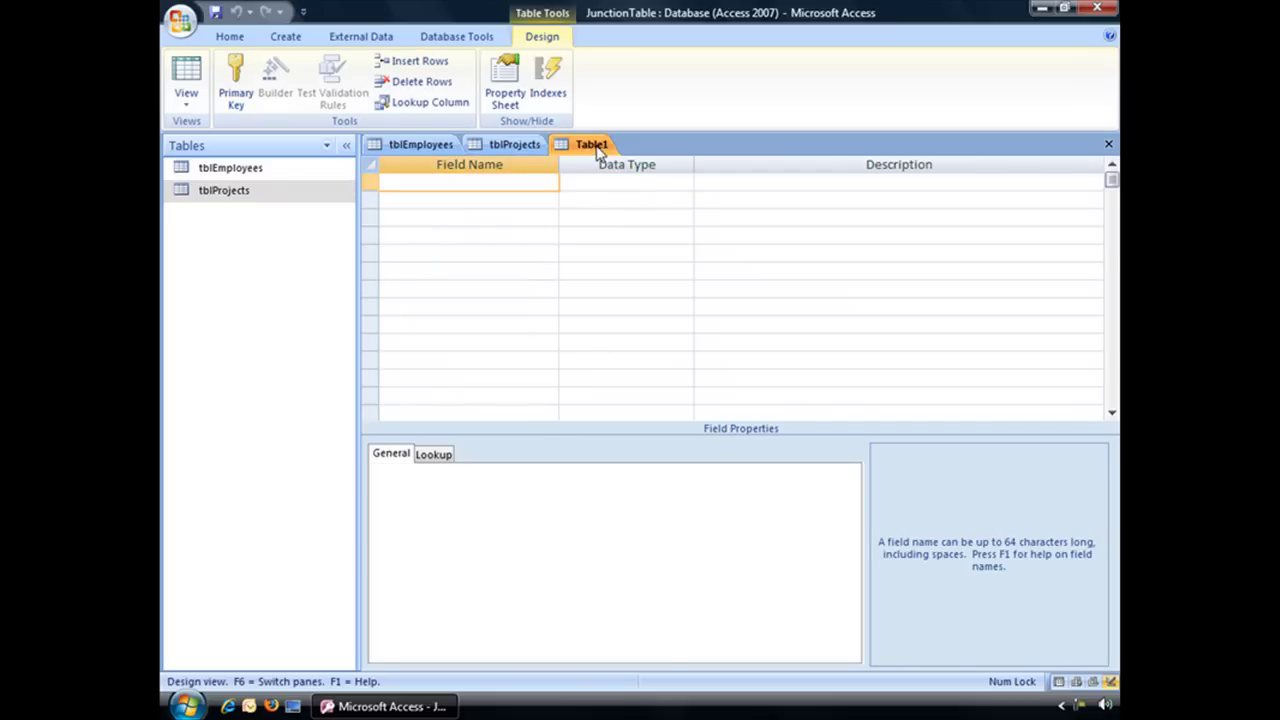
text(EmployeeID)
key(Tab)
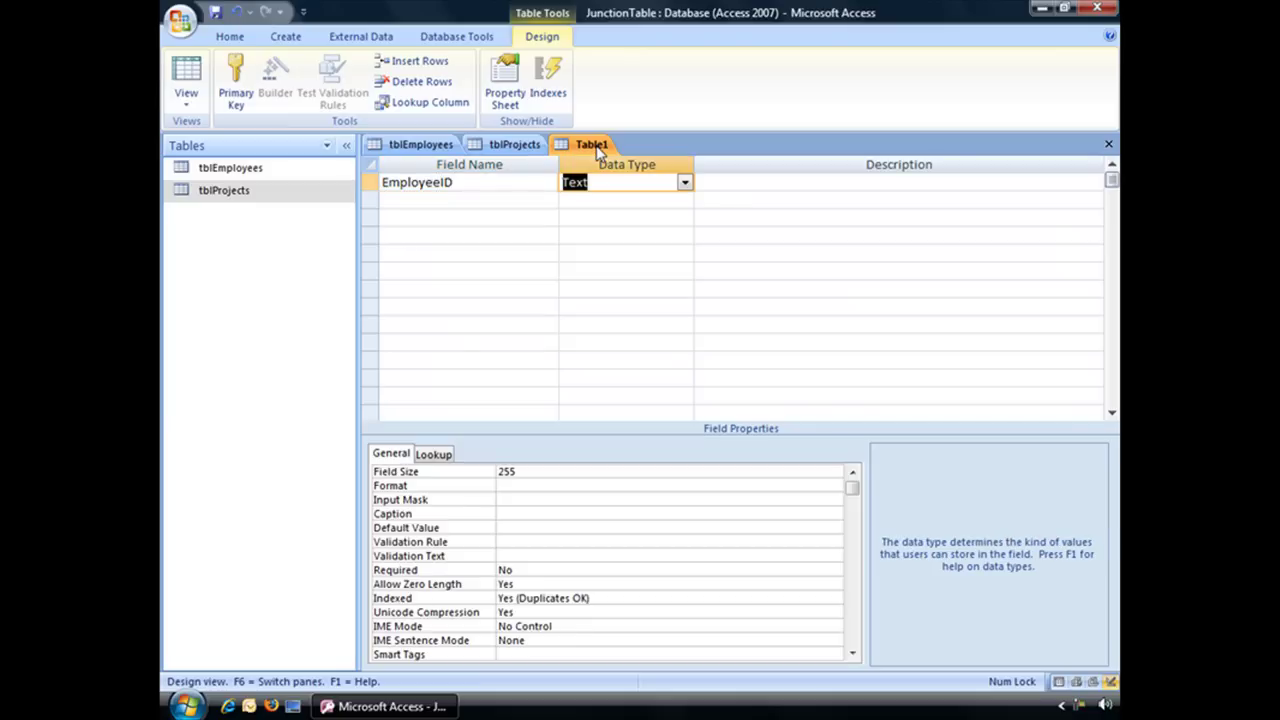
double_click(535, 470)
text(4)
drag(515, 470, 493, 470)
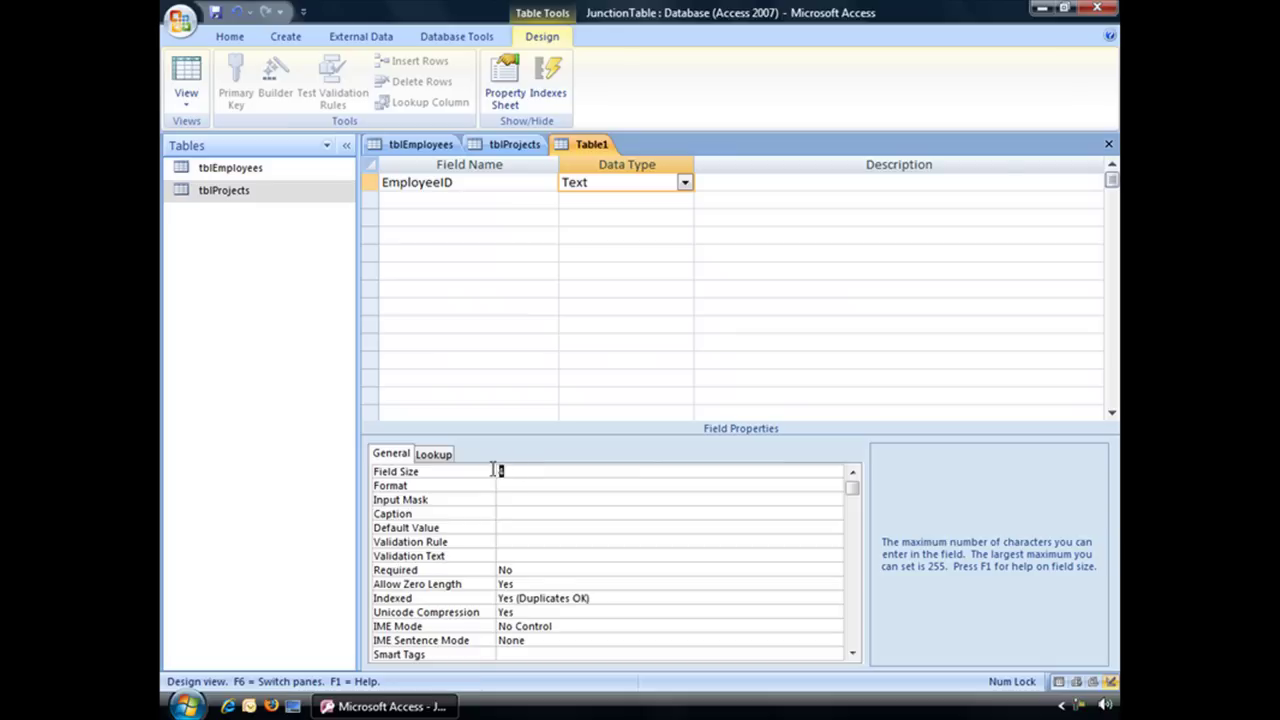
click(501, 470)
Look up the ProjectNum field's settings in tblProjects Design view.
click(461, 198)
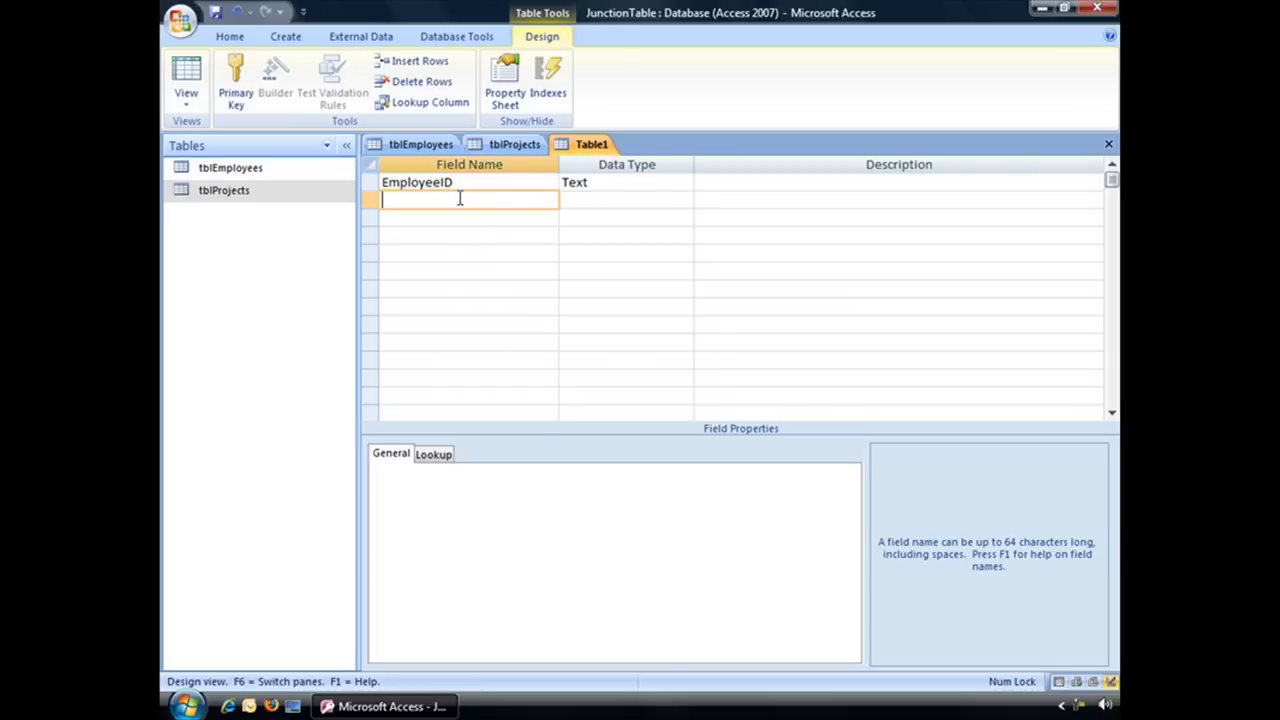
click(503, 146)
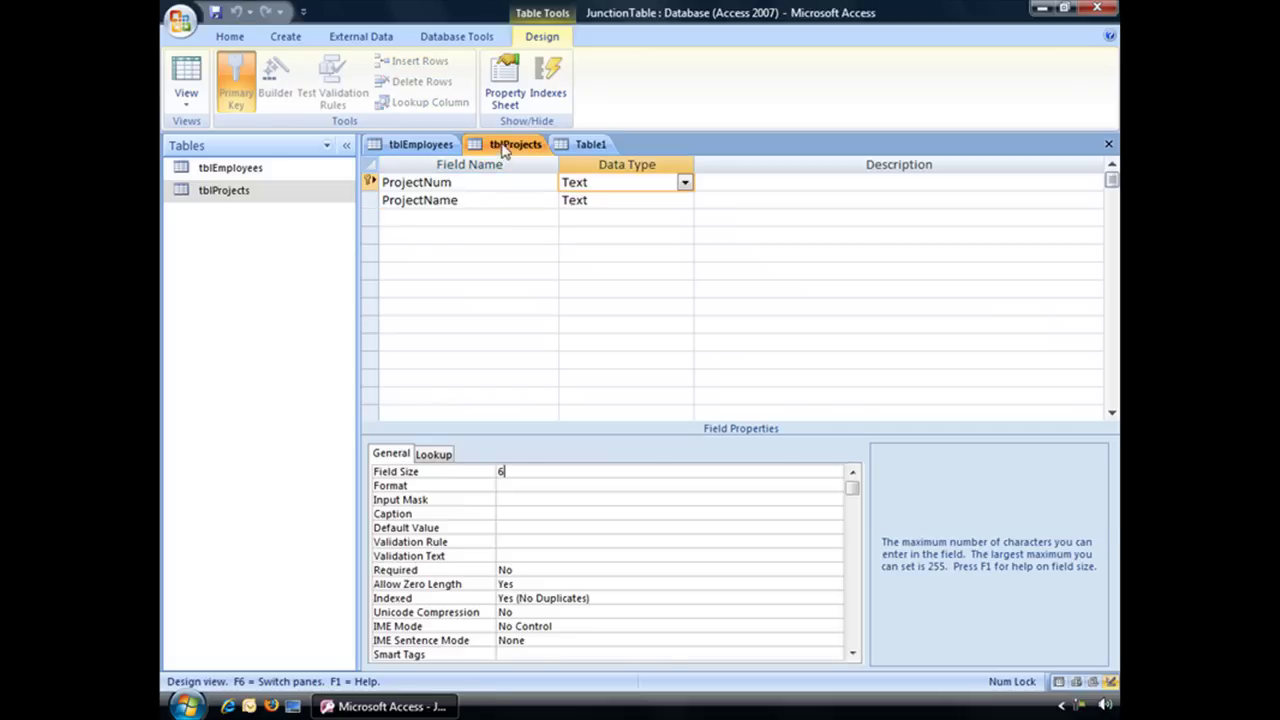
click(450, 182)
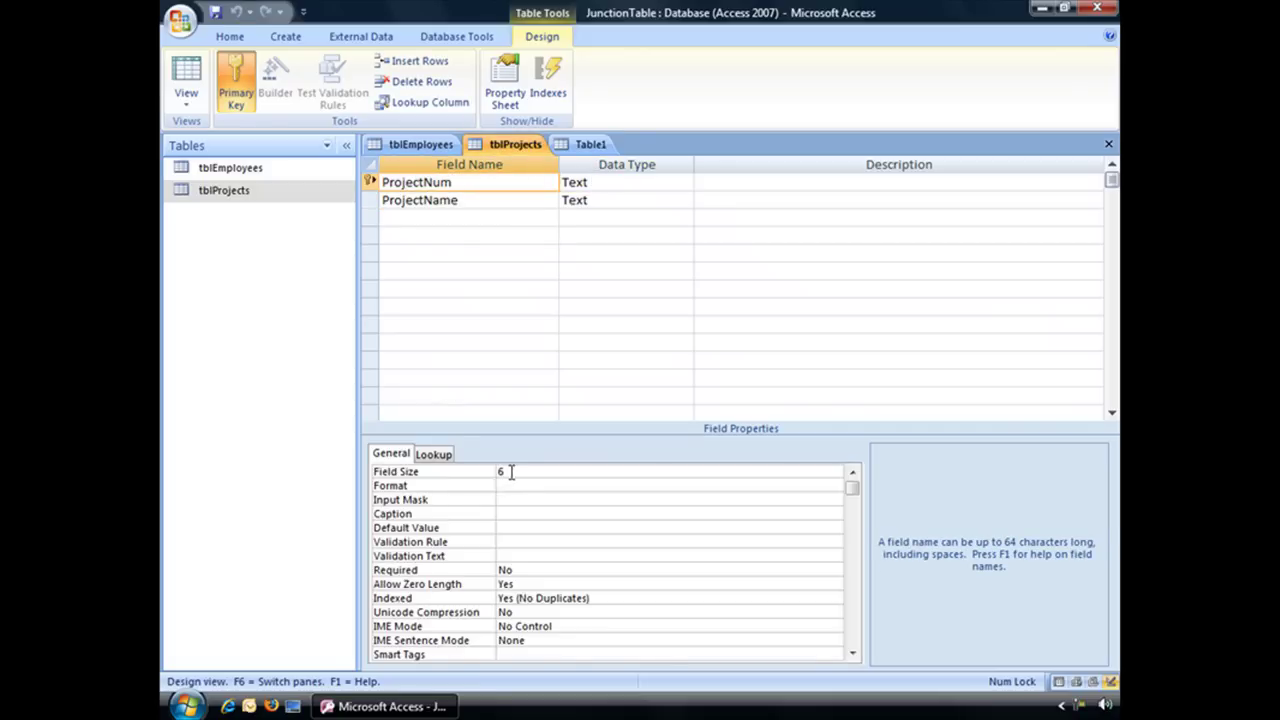
Add ProjectNum as Table1's second field, Text type with field size 6.
click(588, 146)
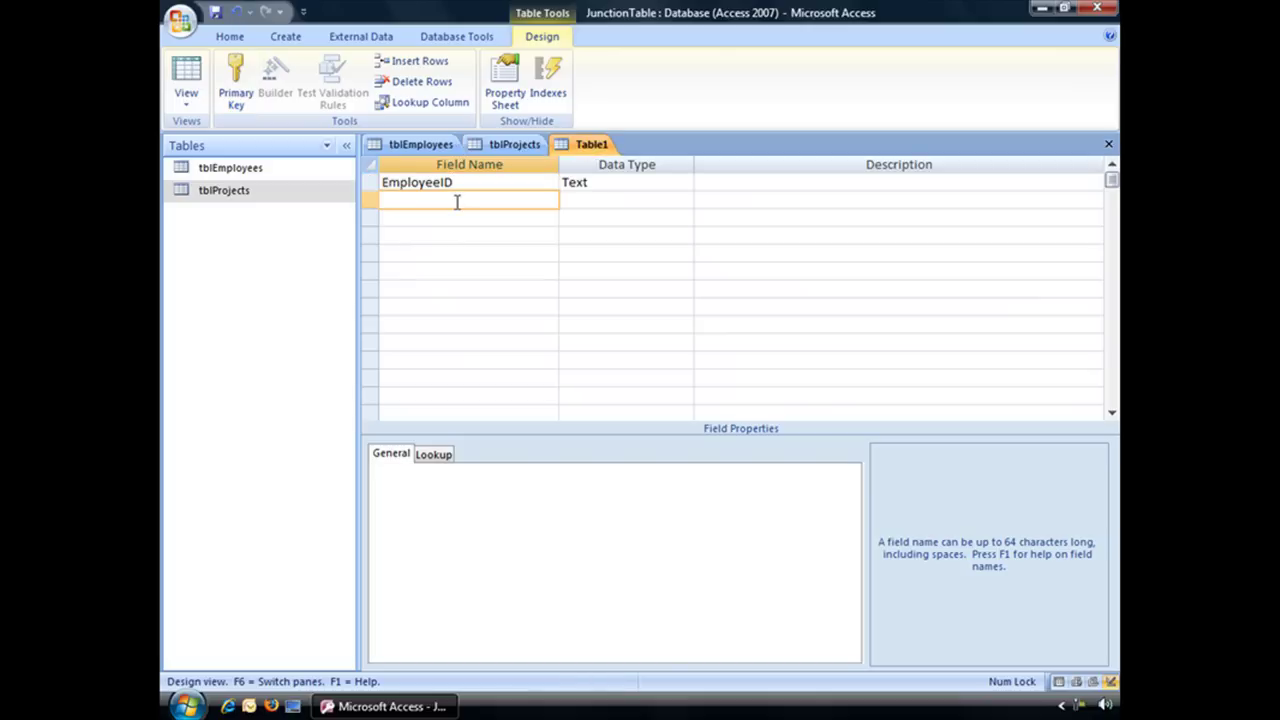
text(ProjectNum)
key(Tab)
click(425, 471)
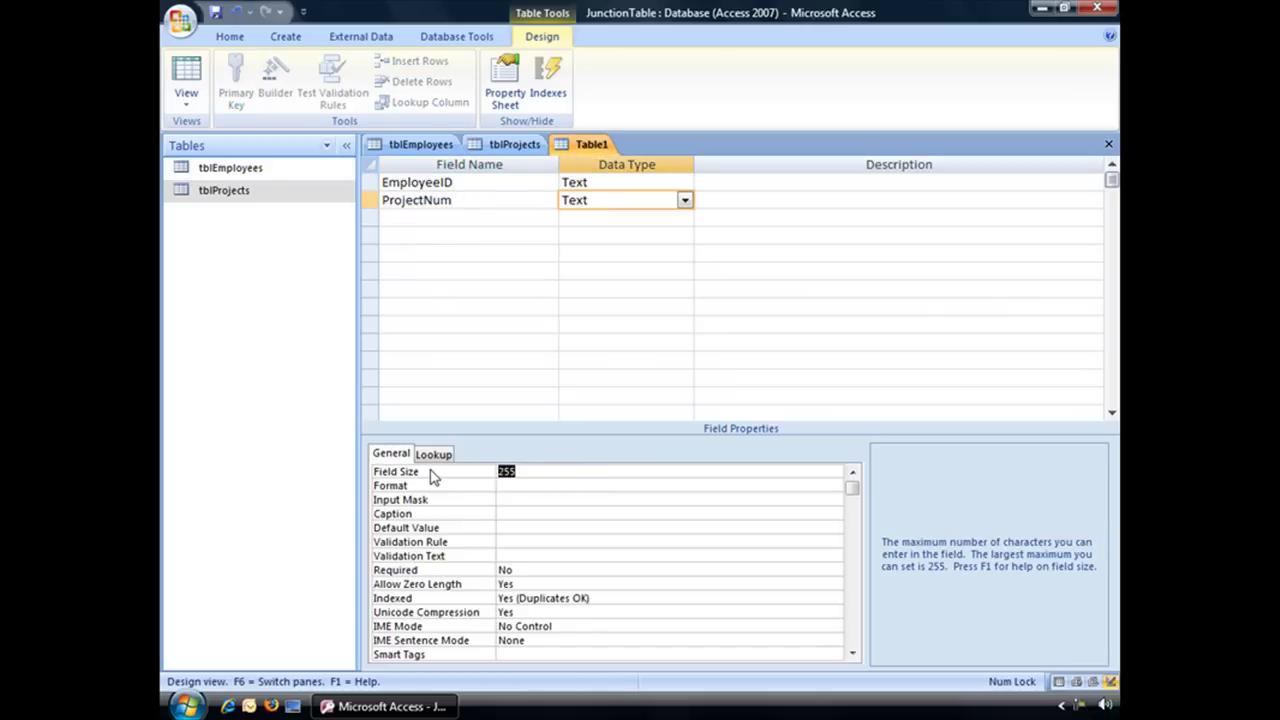
text(6)
click(490, 198)
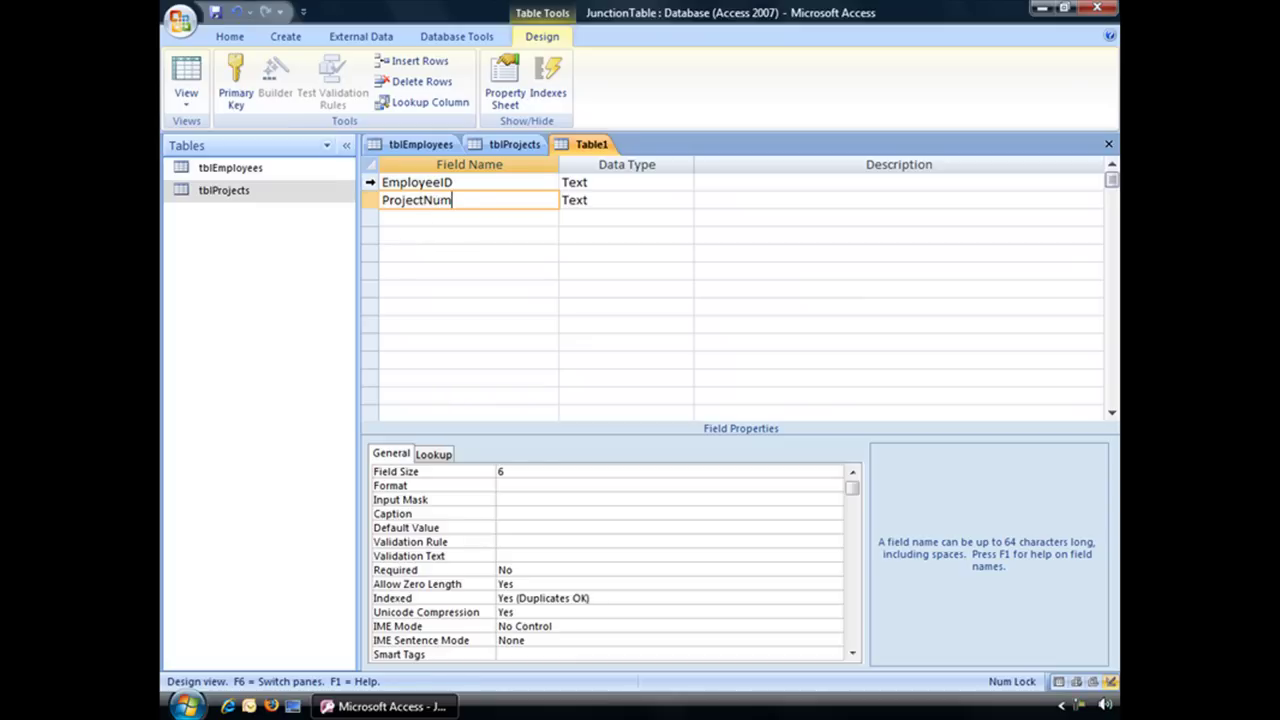
Select the EmployeeID and ProjectNum rows and make them a combined primary key.
click(370, 182)
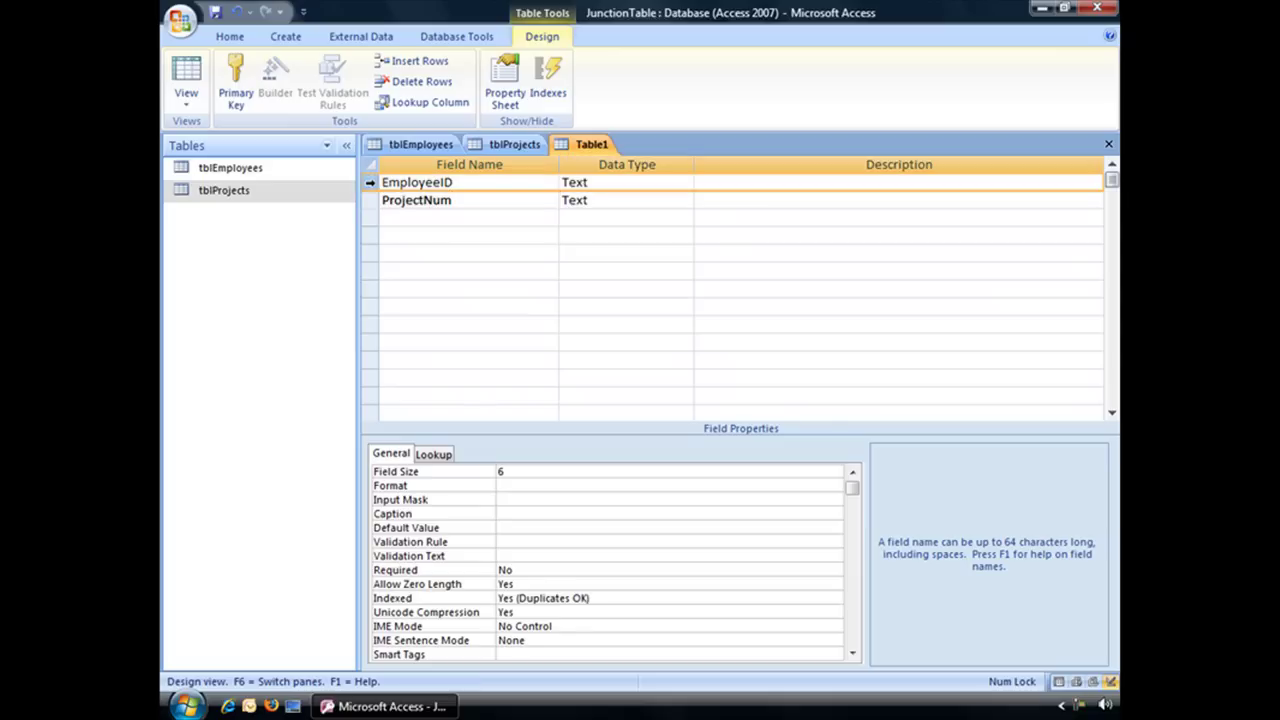
click(370, 200)
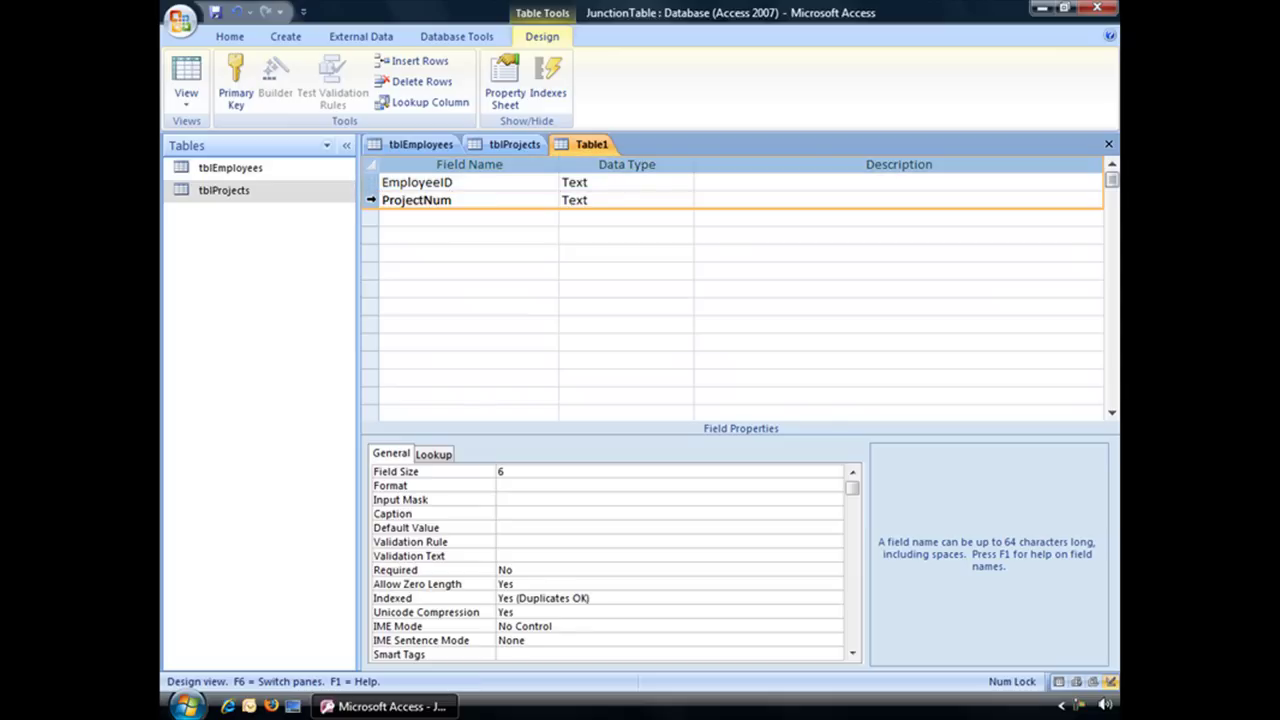
shift+click(371, 201)
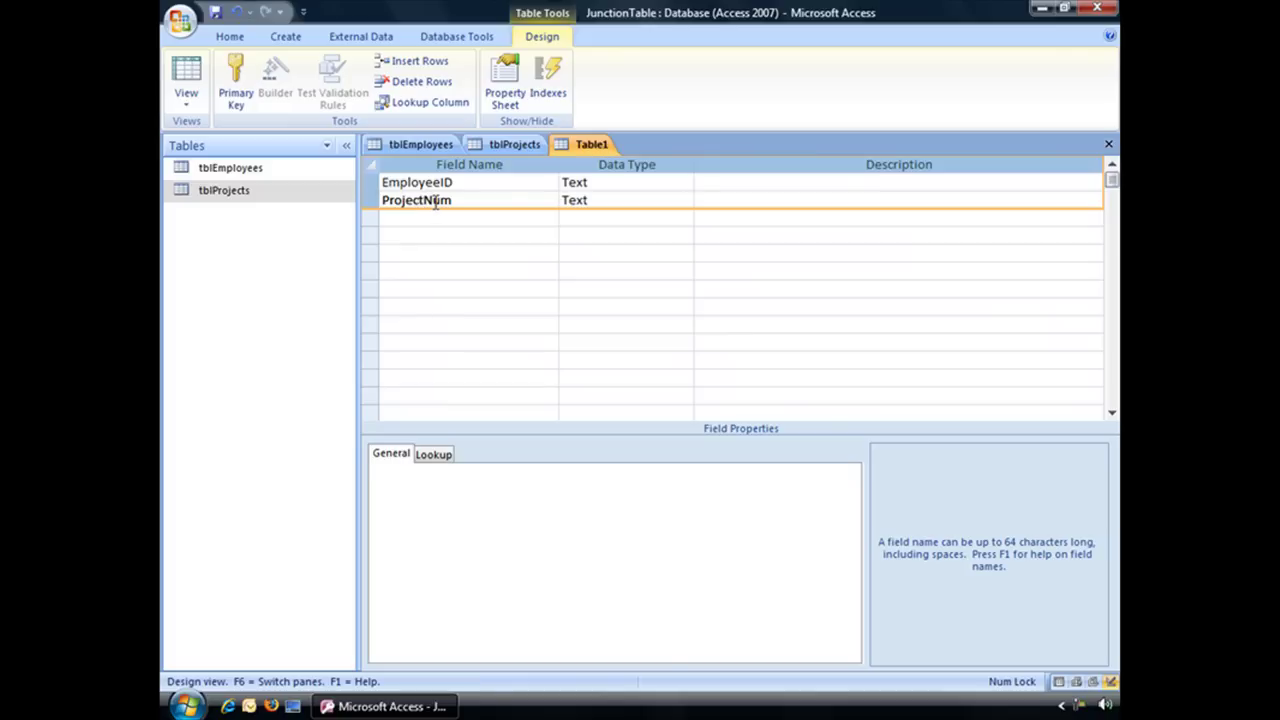
click(234, 74)
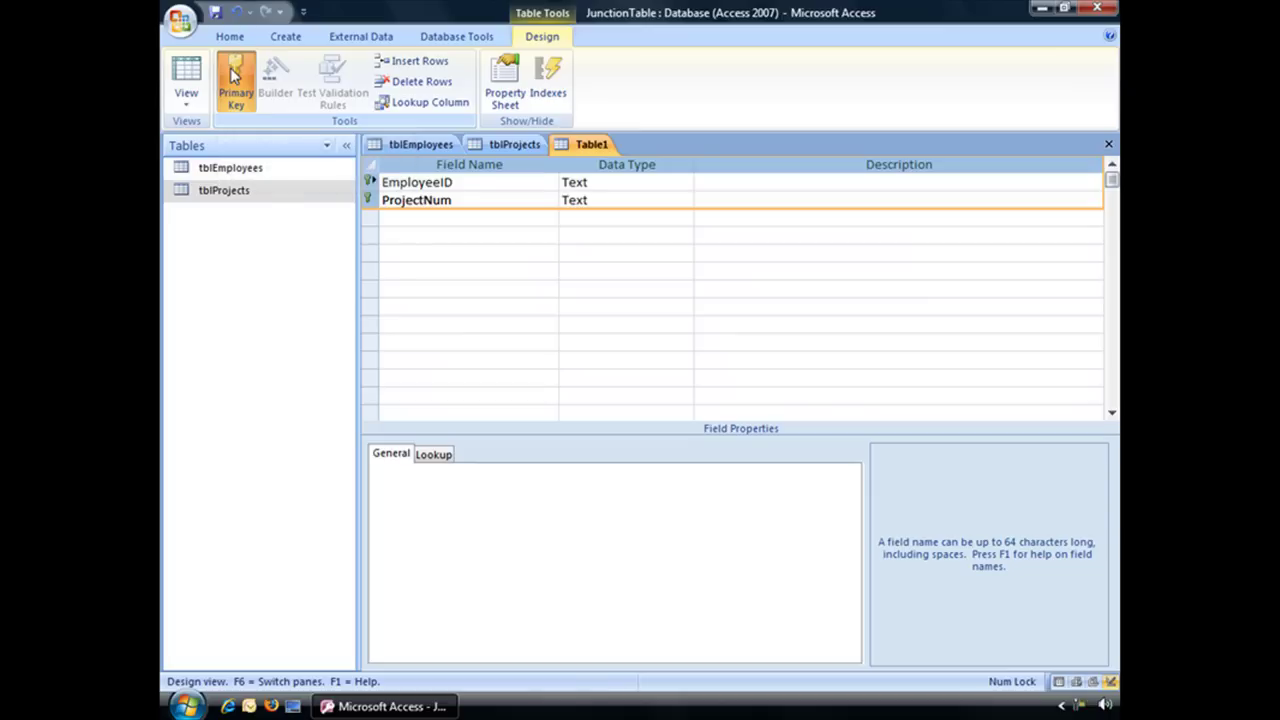
click(446, 200)
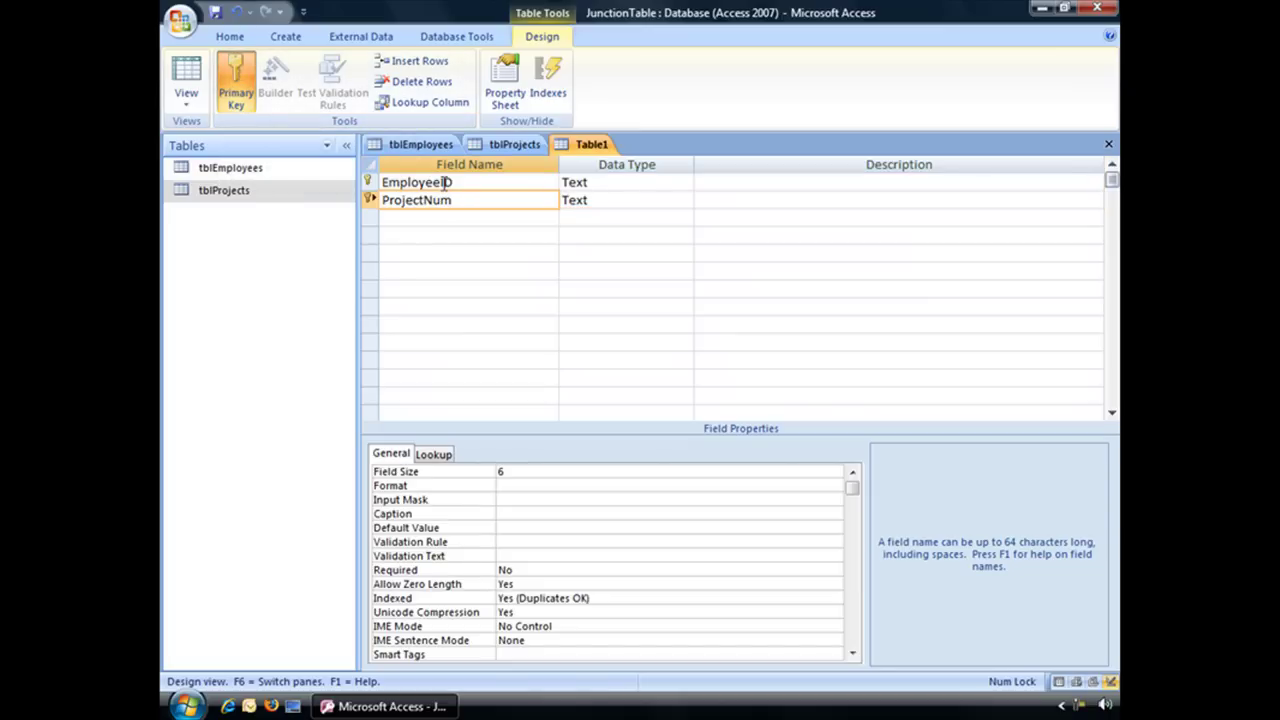
click(446, 182)
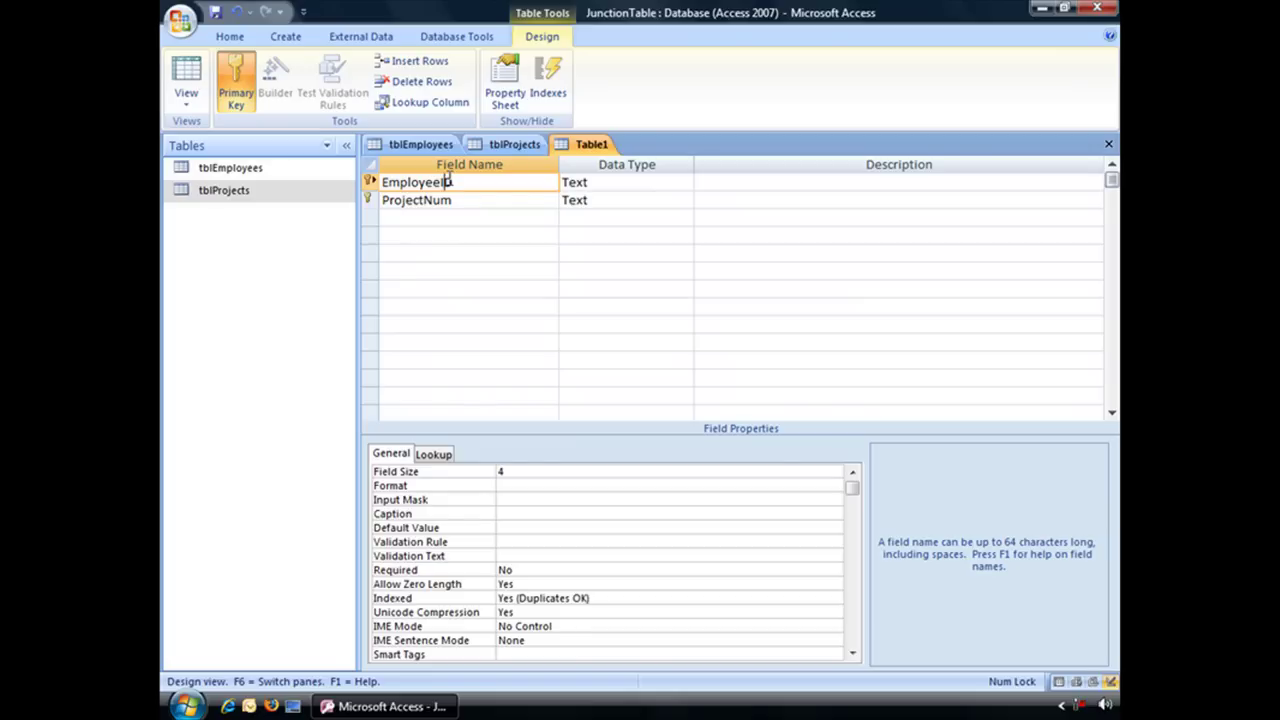
Save Table1 with the name tblProjectJunction.
click(214, 14)
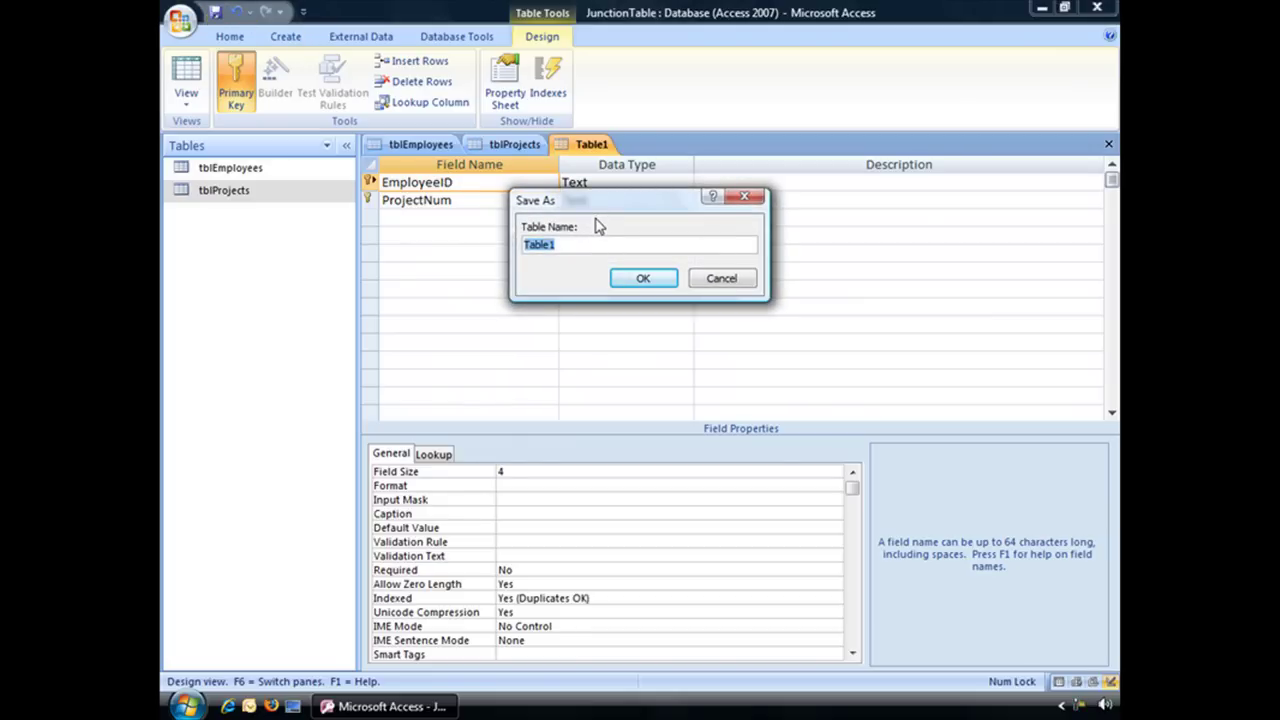
text(tbl)
text(ProjectJunction)
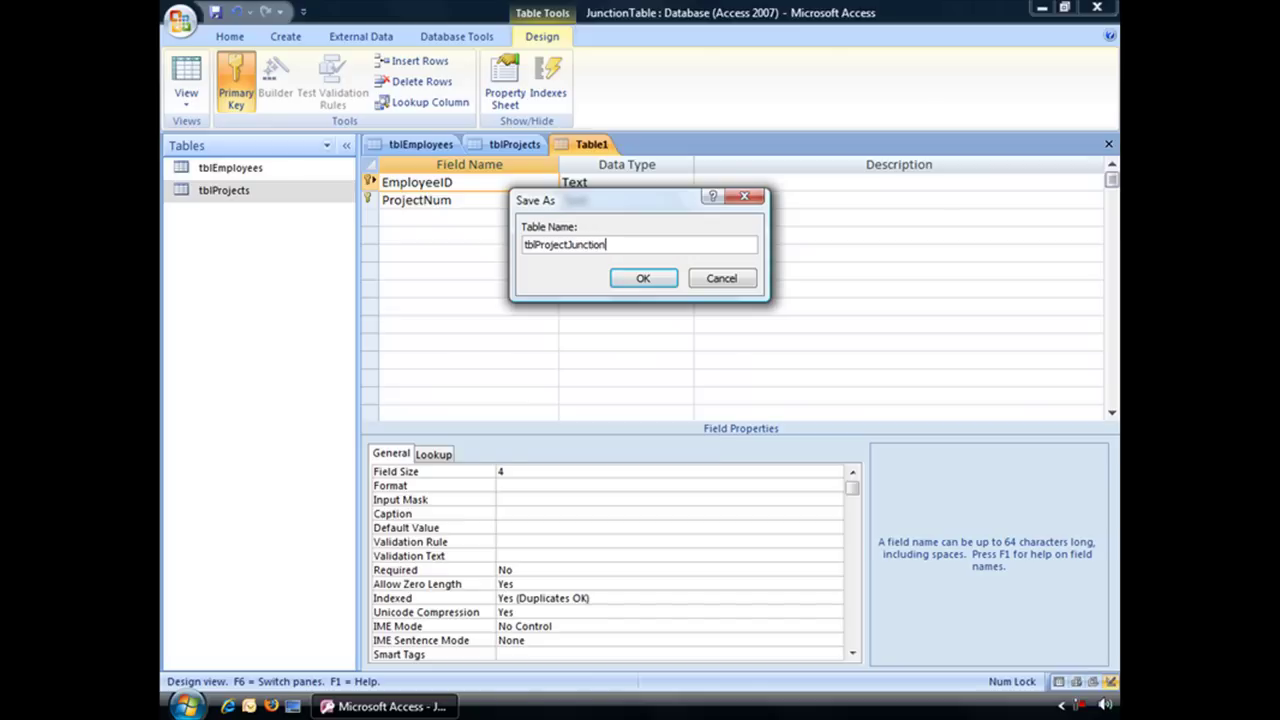
click(666, 281)
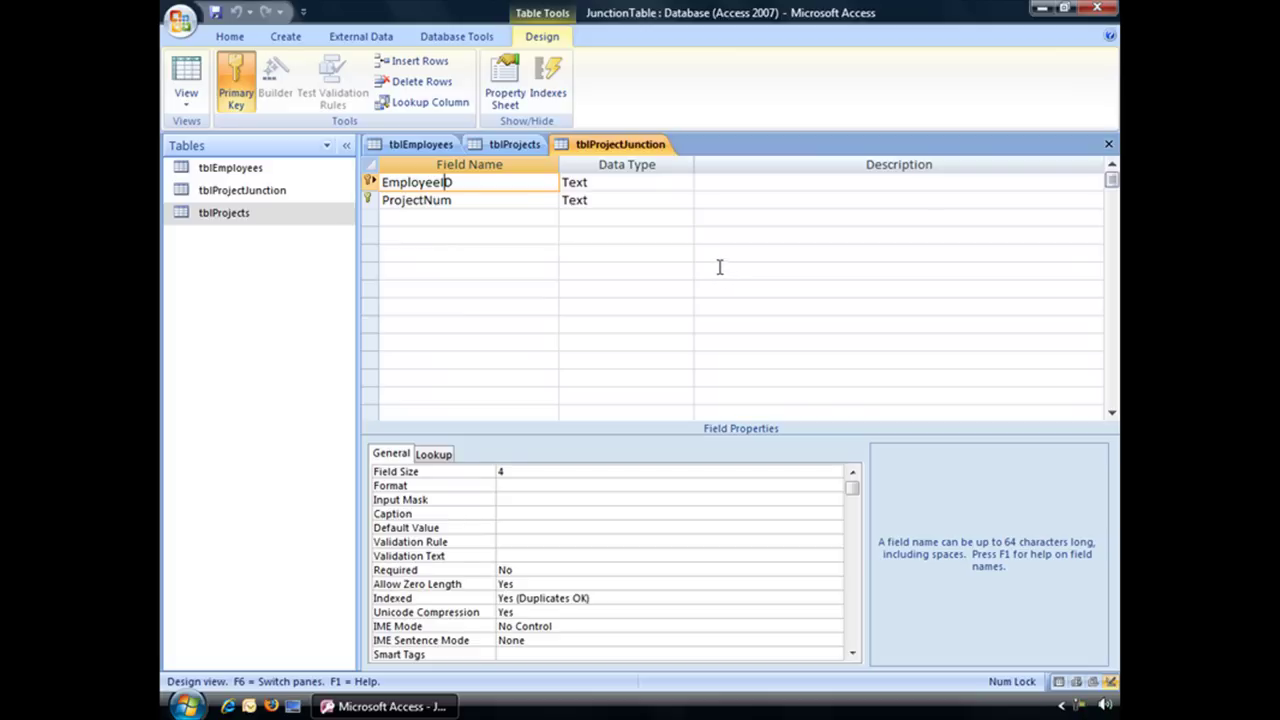
Close the tblProjectJunction, tblProjects and tblEmployees tabs.
click(1109, 147)
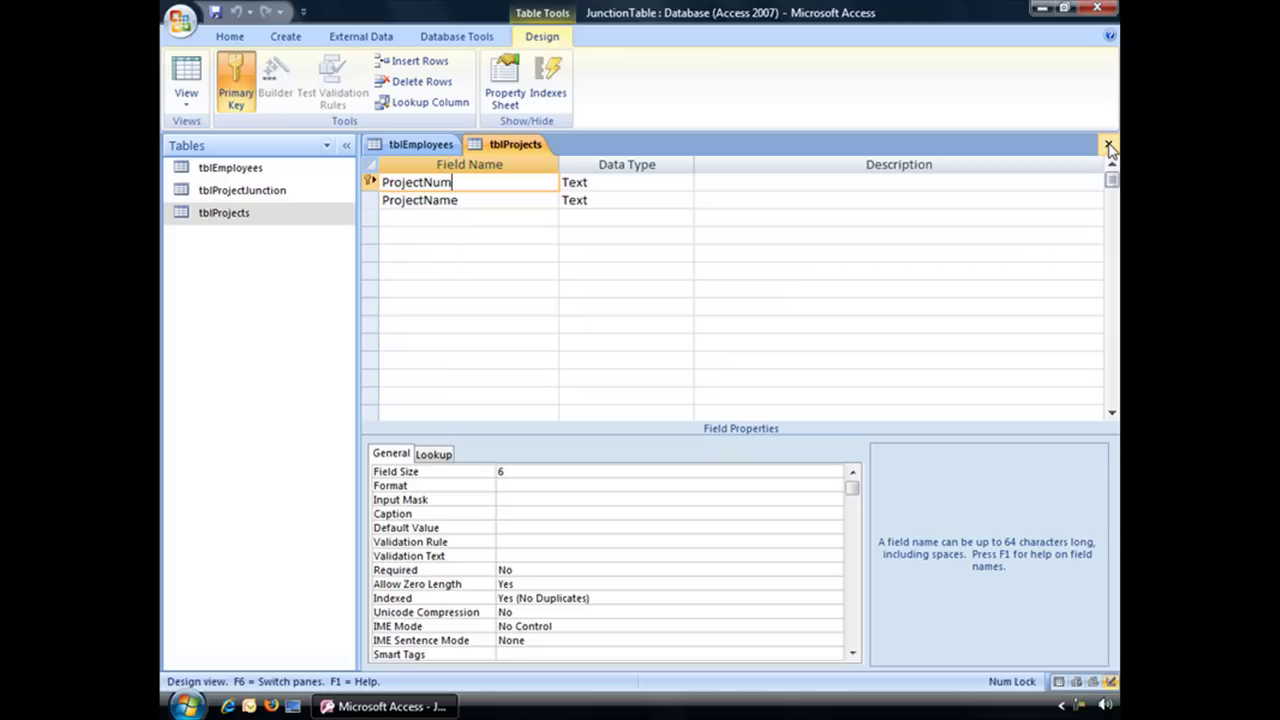
click(1109, 147)
click(1109, 147)
Open Database Tools > Relationships and enlarge tblEmployees to show all fields.
click(456, 36)
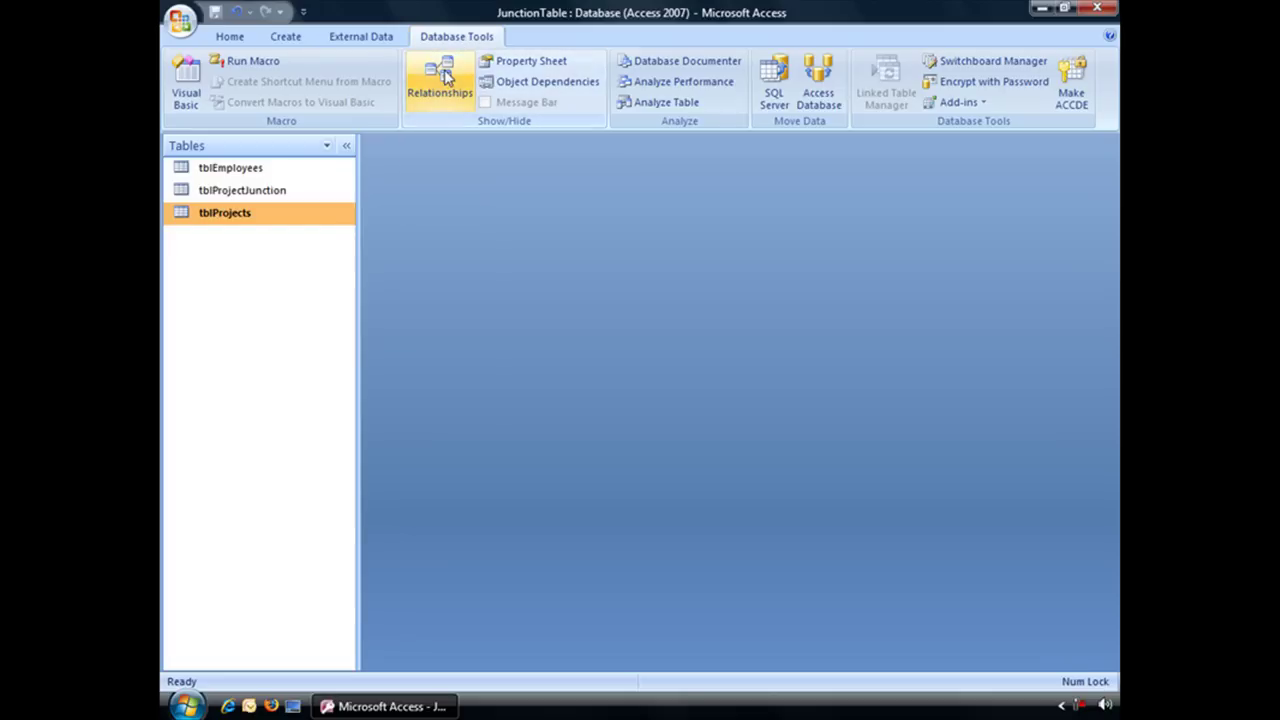
click(445, 78)
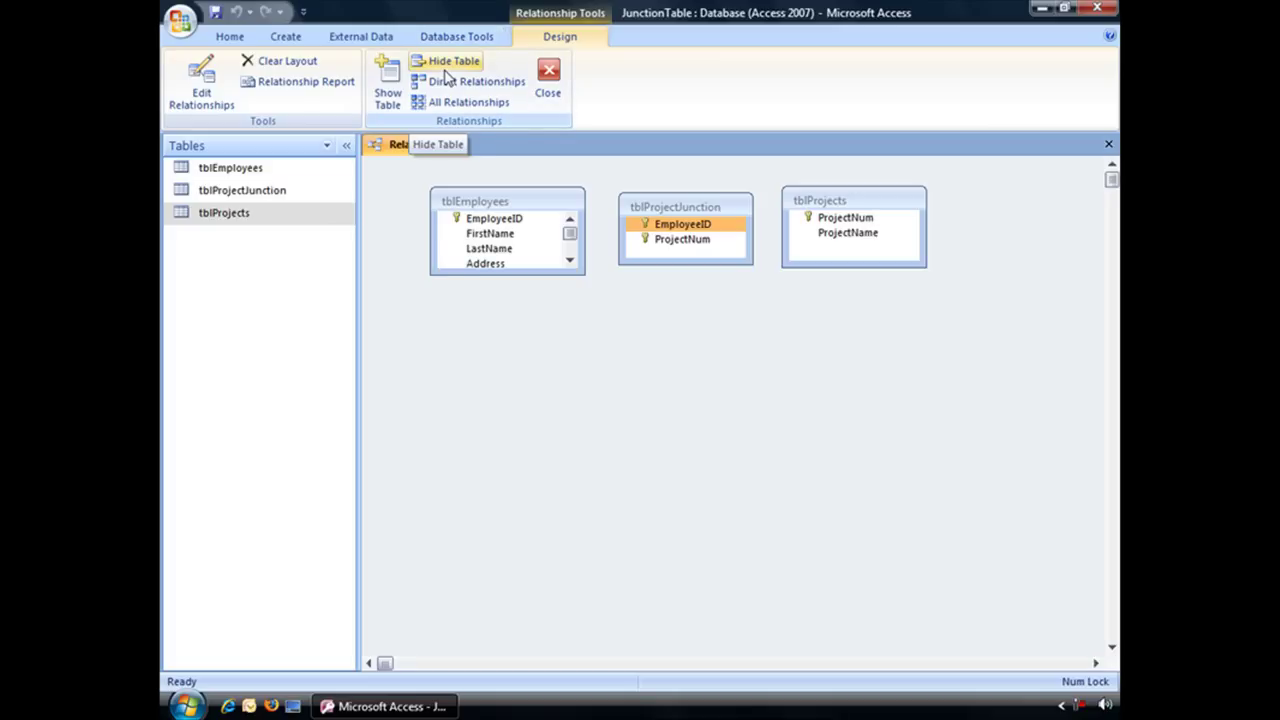
drag(585, 274, 566, 336)
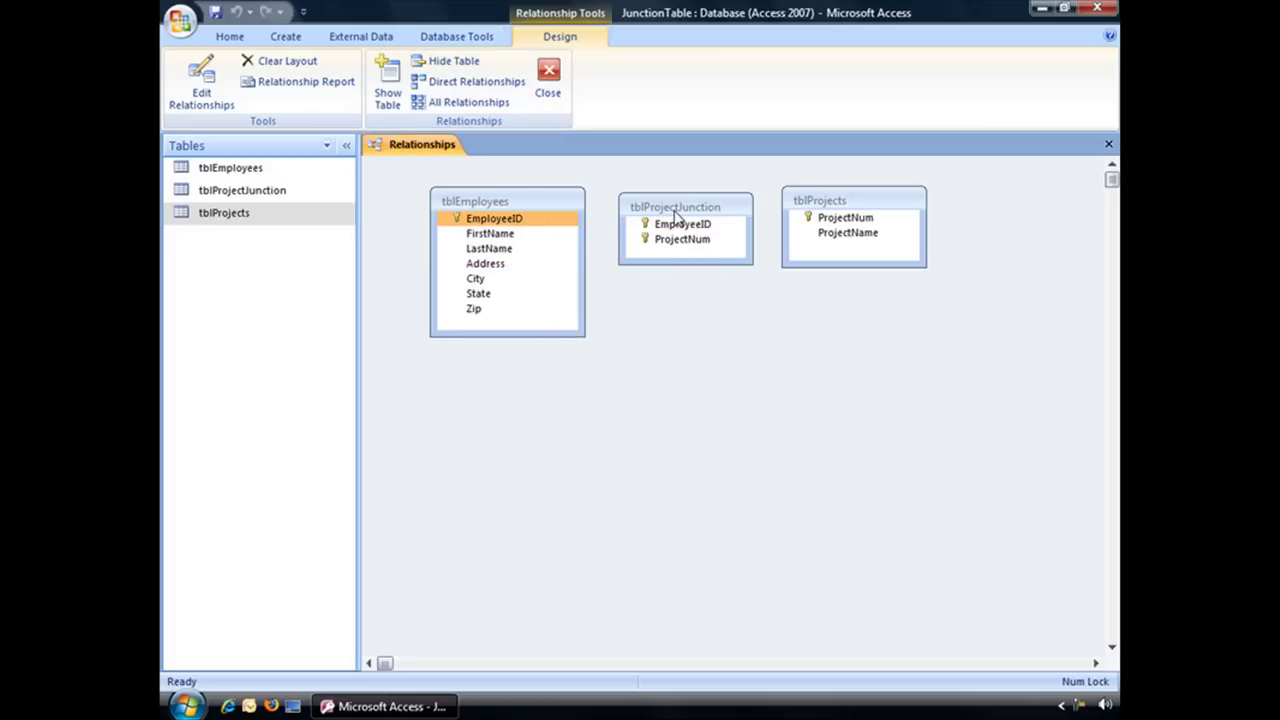
drag(673, 210, 667, 210)
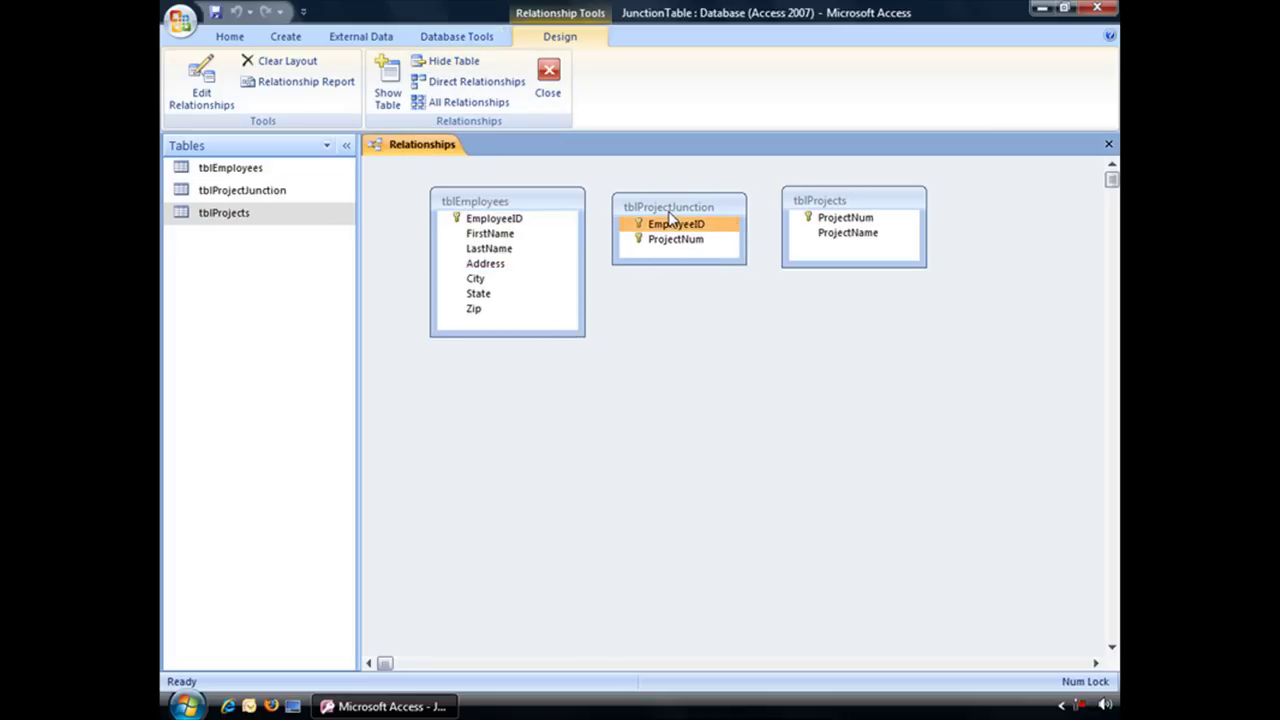
click(852, 204)
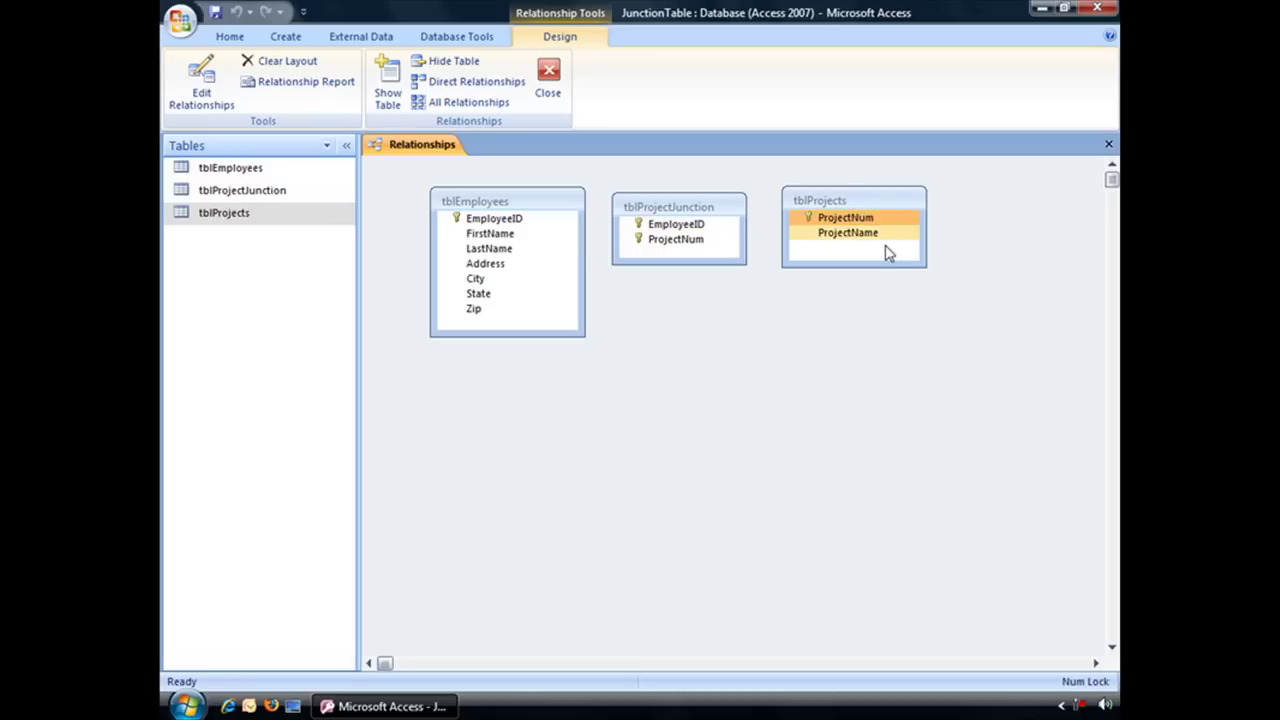
Join tblEmployees.EmployeeID to tblProjectJunction.EmployeeID with Enforce Referential Integrity checked.
click(505, 226)
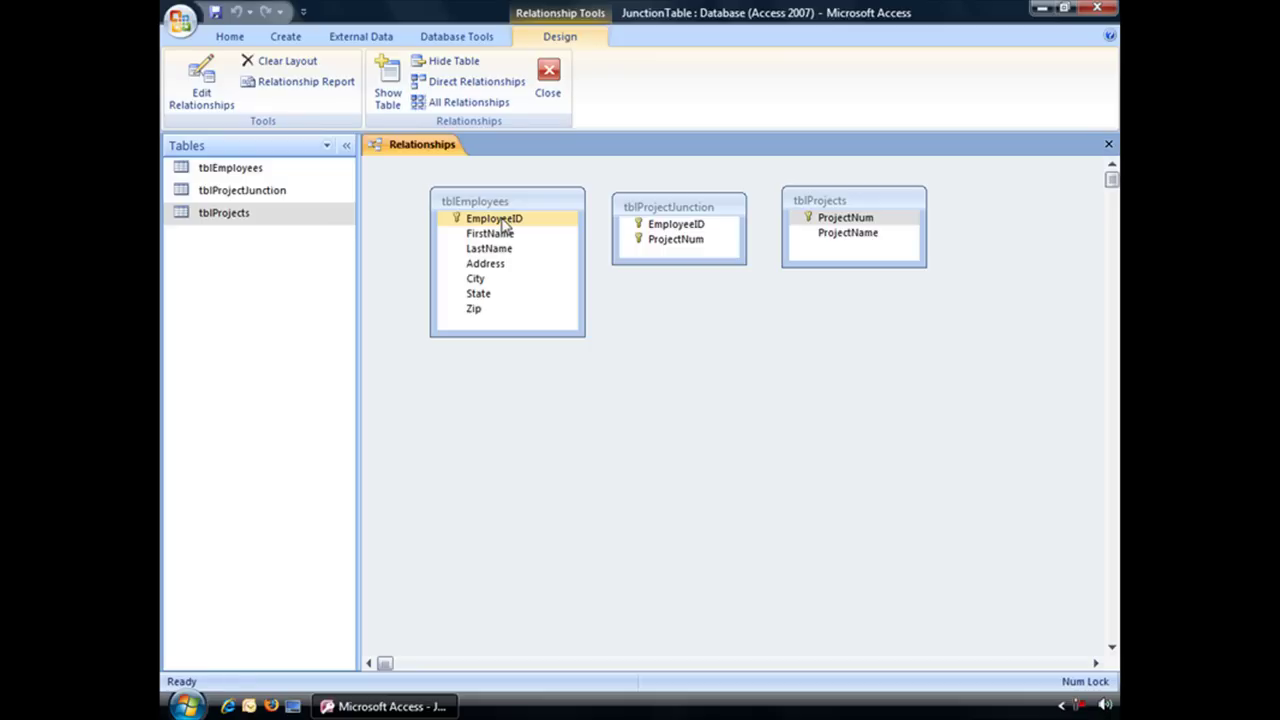
drag(505, 226, 668, 230)
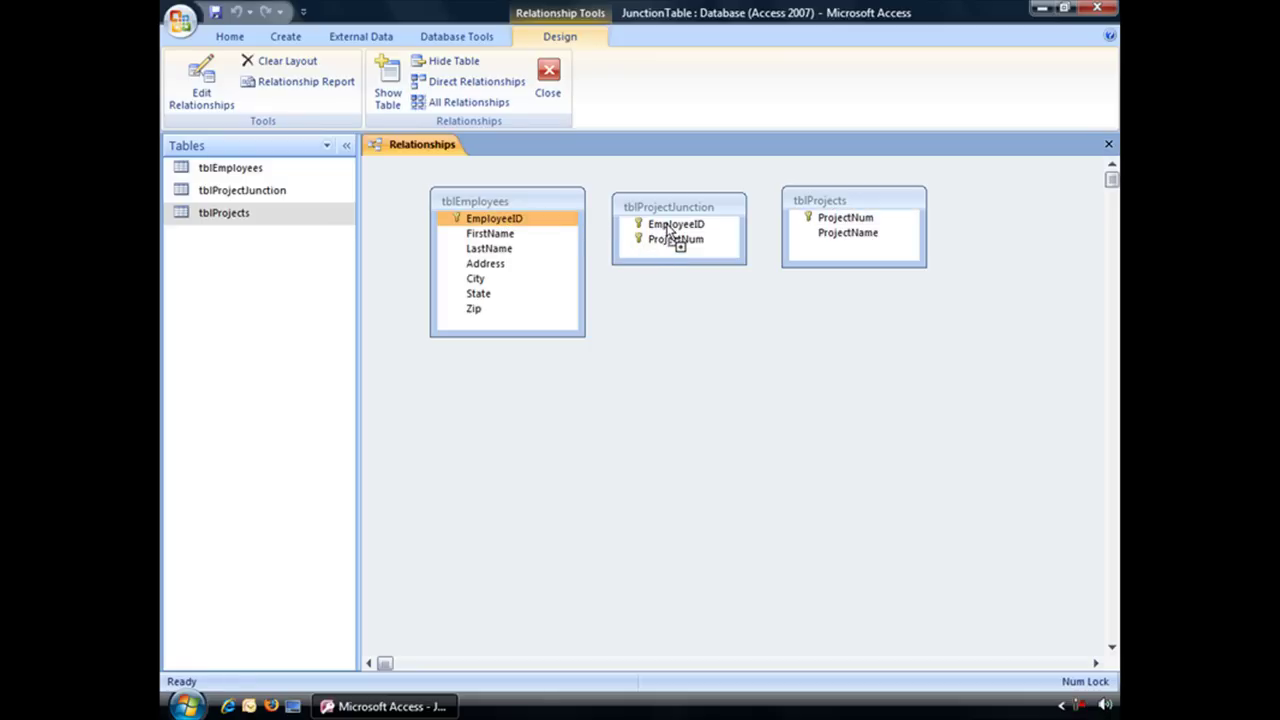
drag(668, 230, 666, 226)
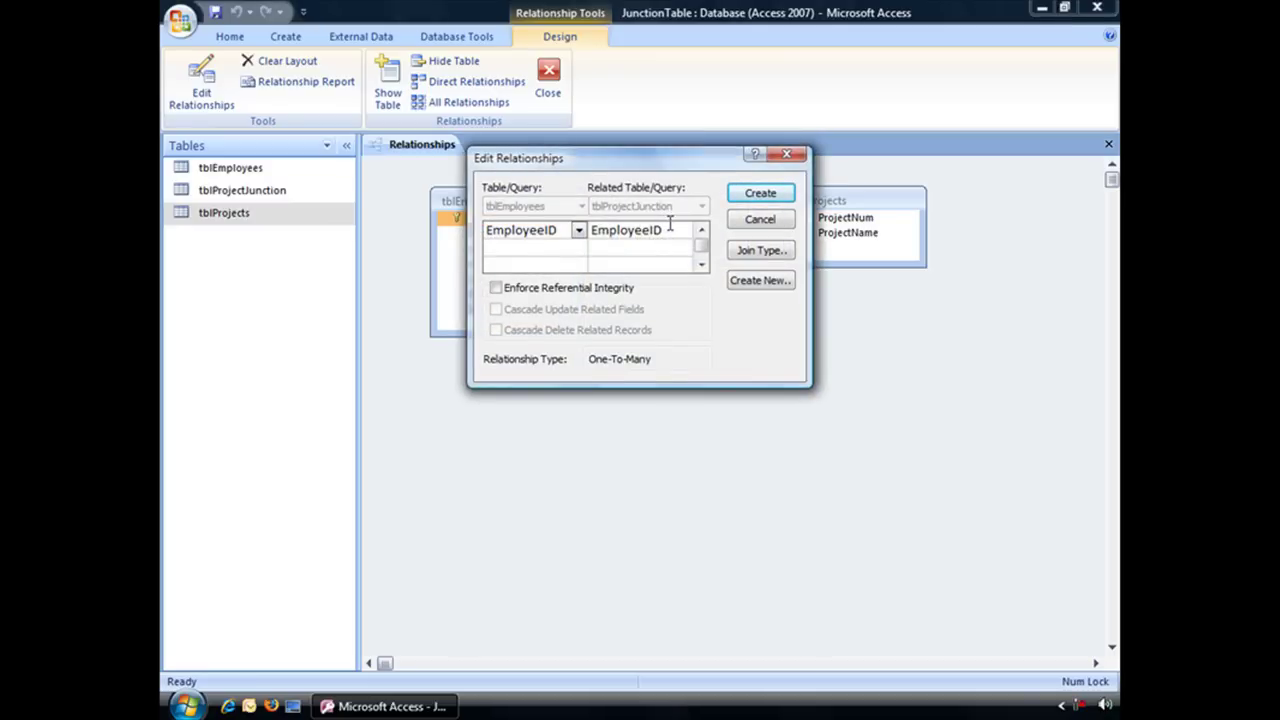
click(503, 290)
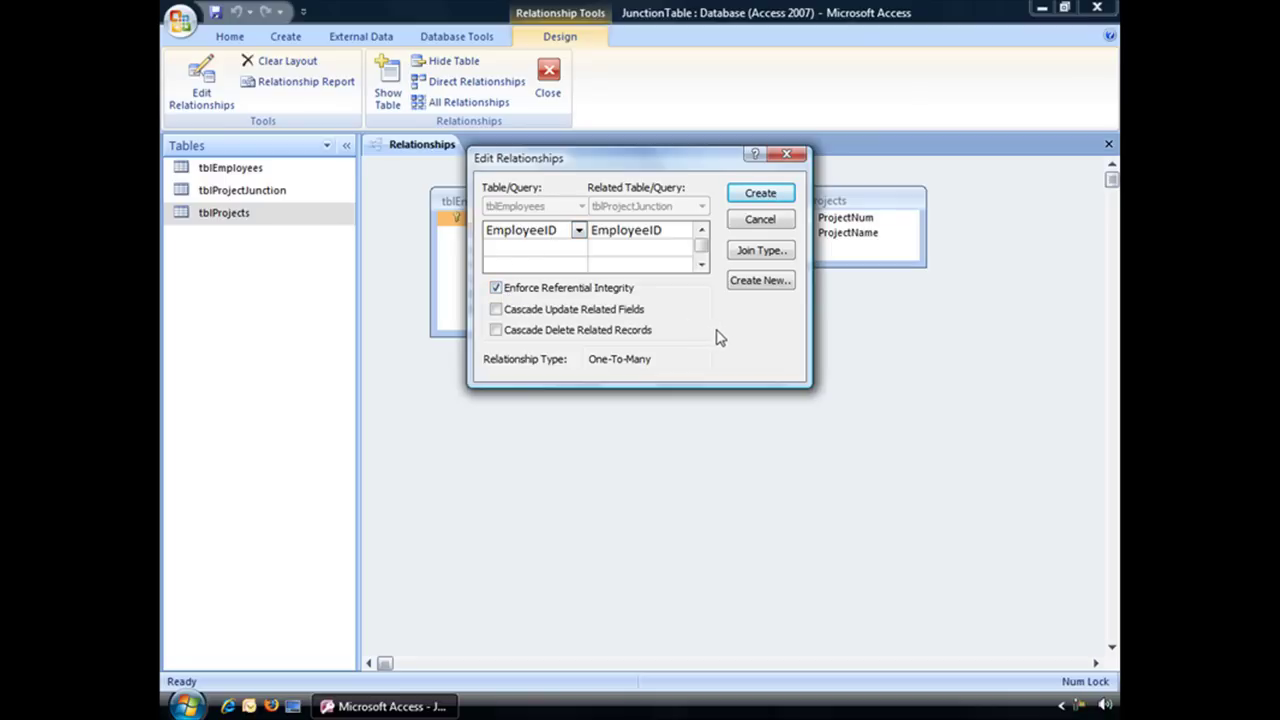
click(760, 193)
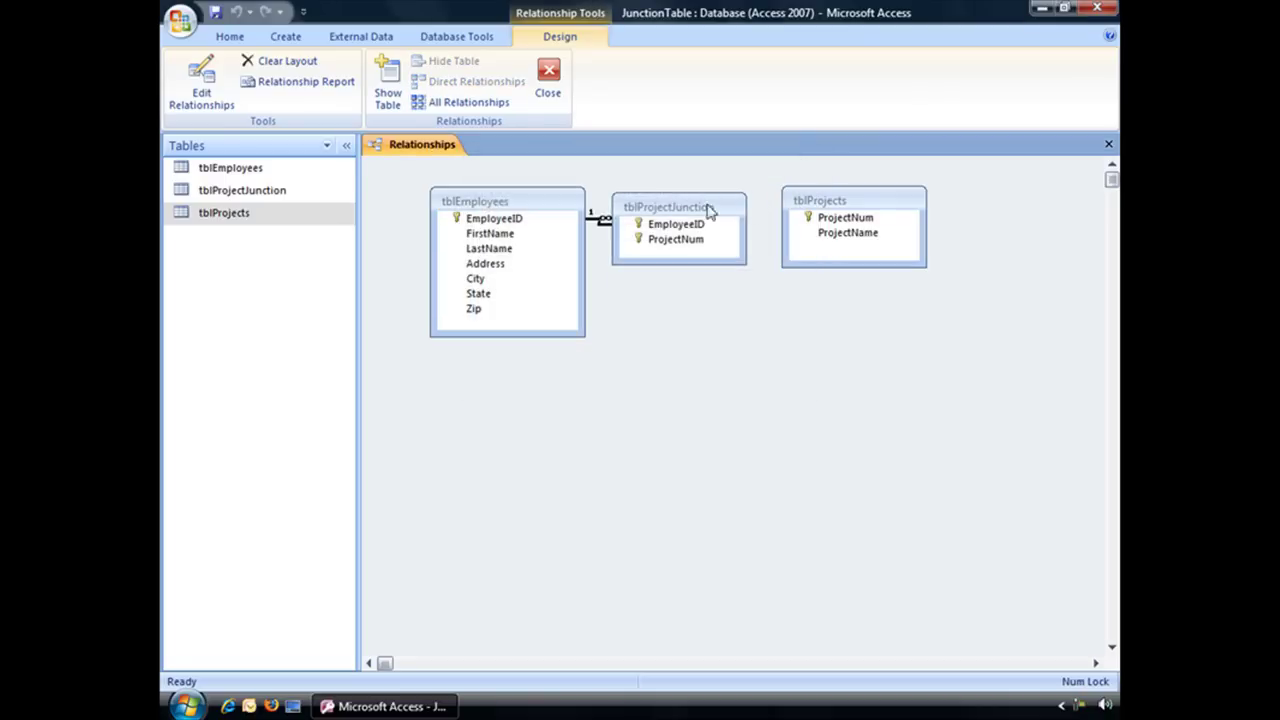
drag(511, 204, 466, 199)
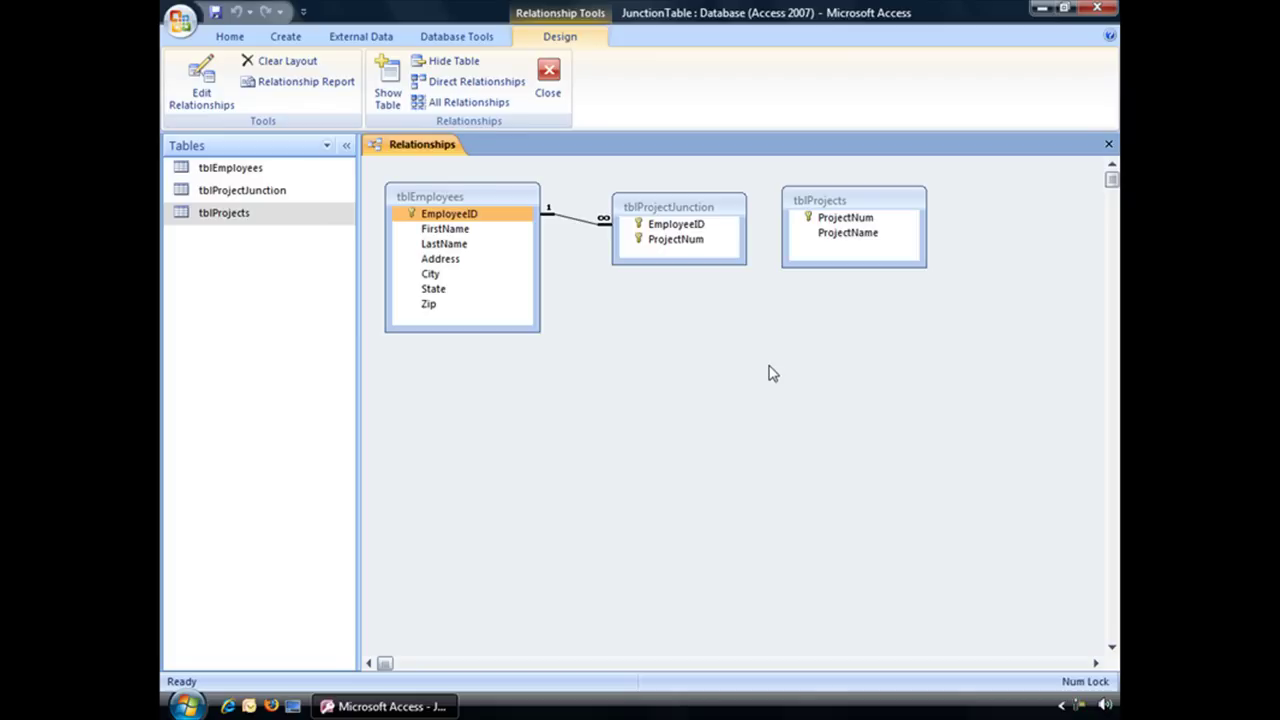
Join tblProjects.ProjectNum to tblProjectJunction.ProjectNum with referential integrity, then rearrange the table boxes.
click(843, 219)
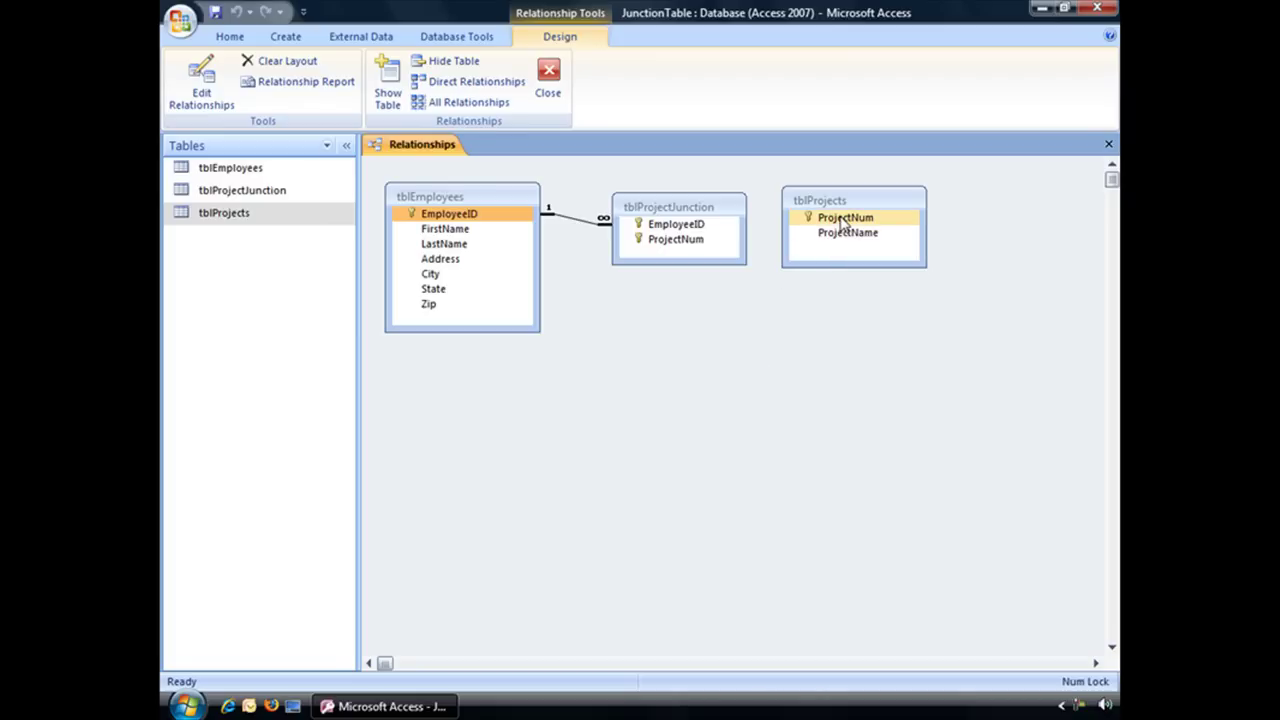
click(845, 220)
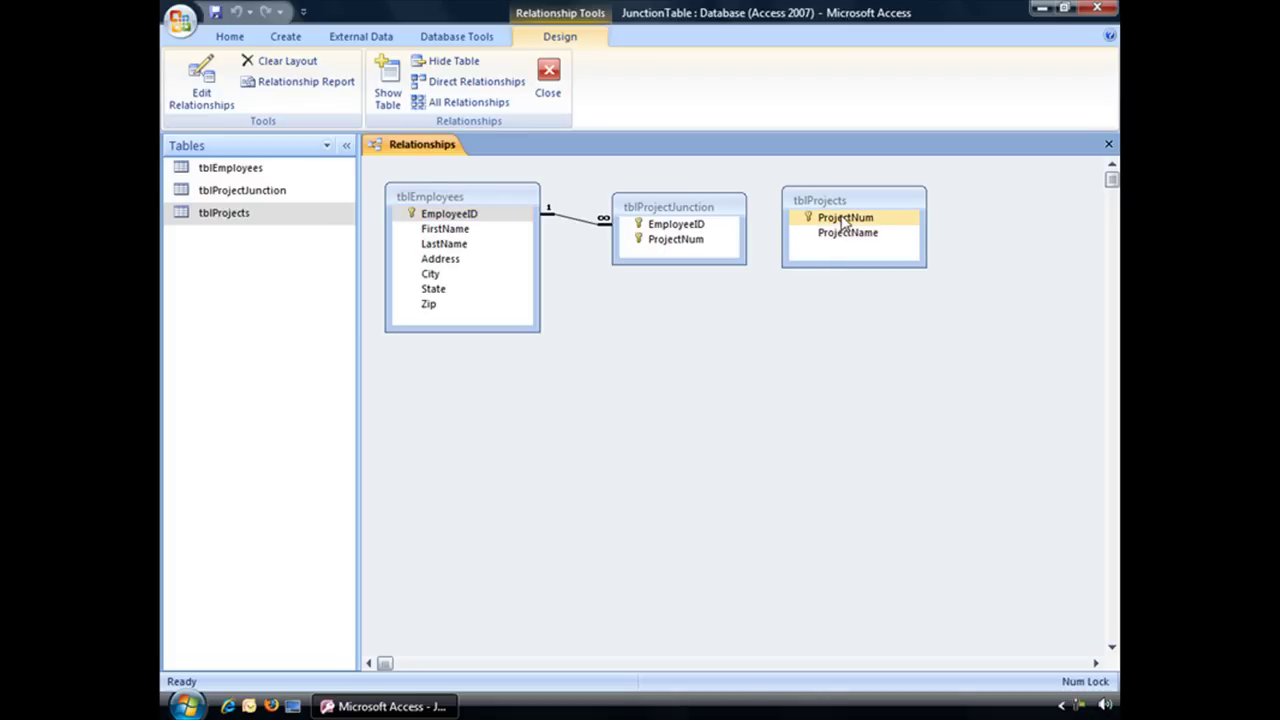
drag(845, 220, 685, 244)
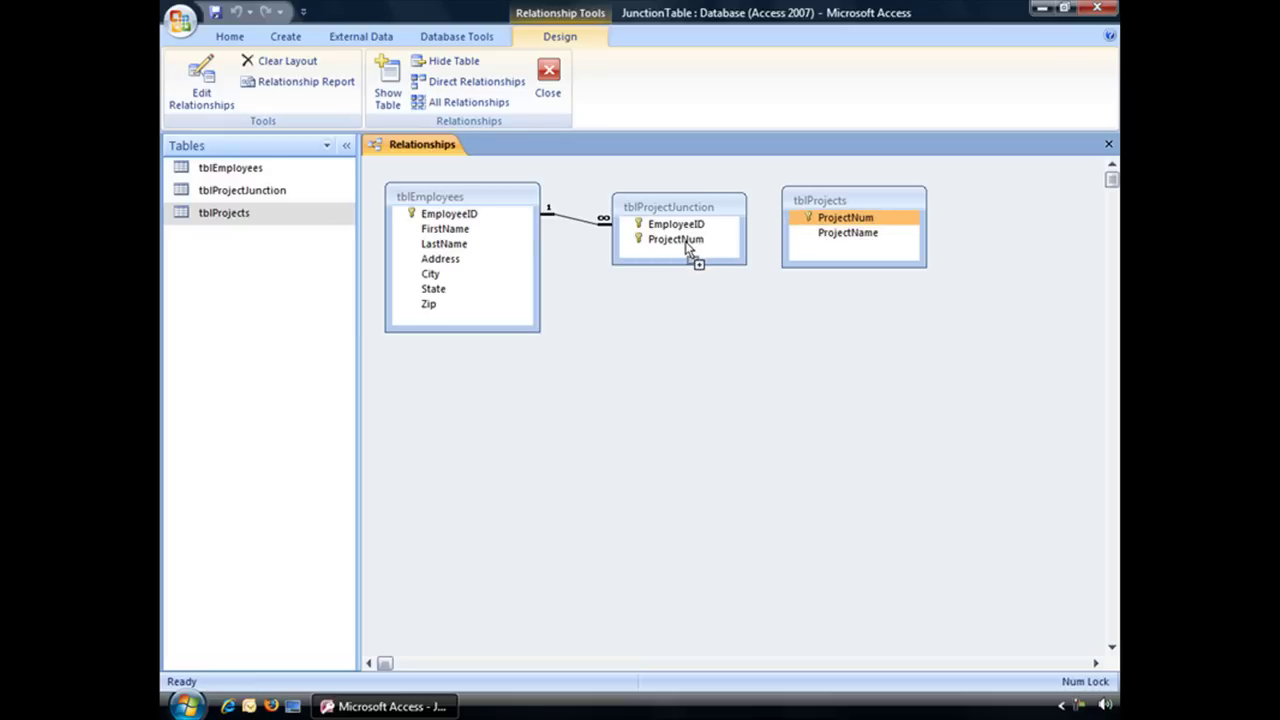
drag(687, 249, 687, 249)
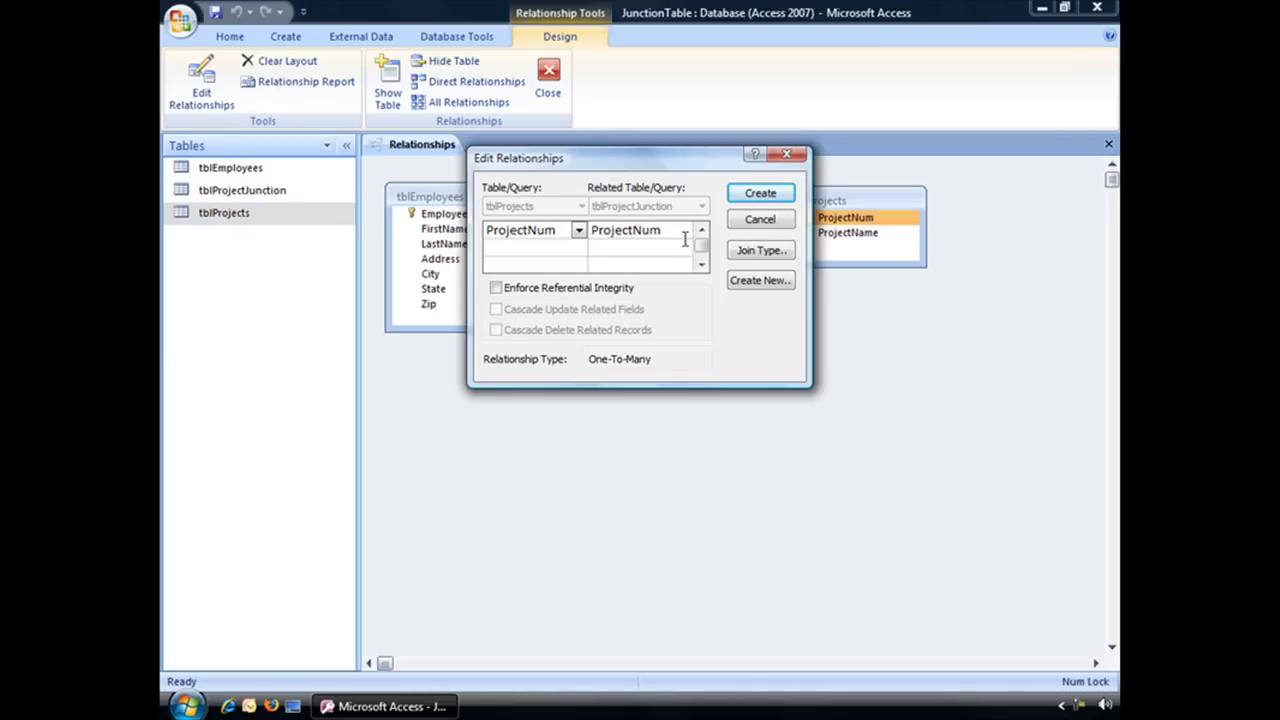
click(496, 288)
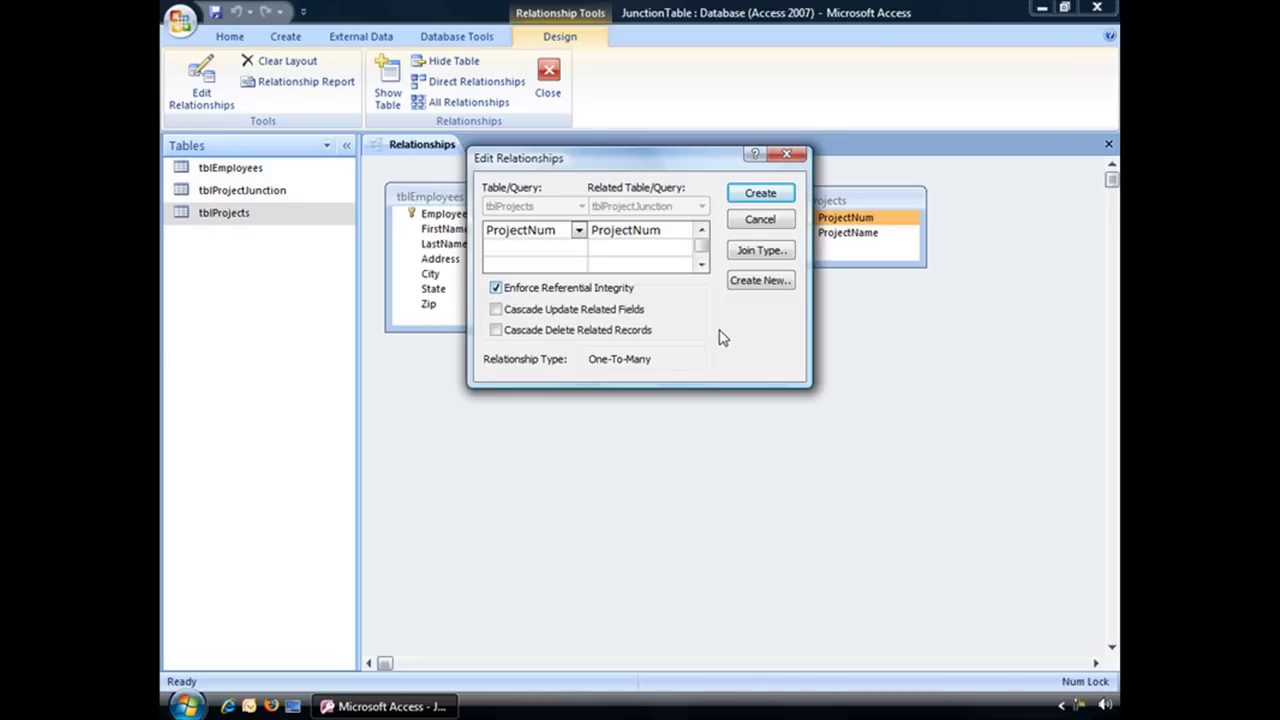
click(745, 193)
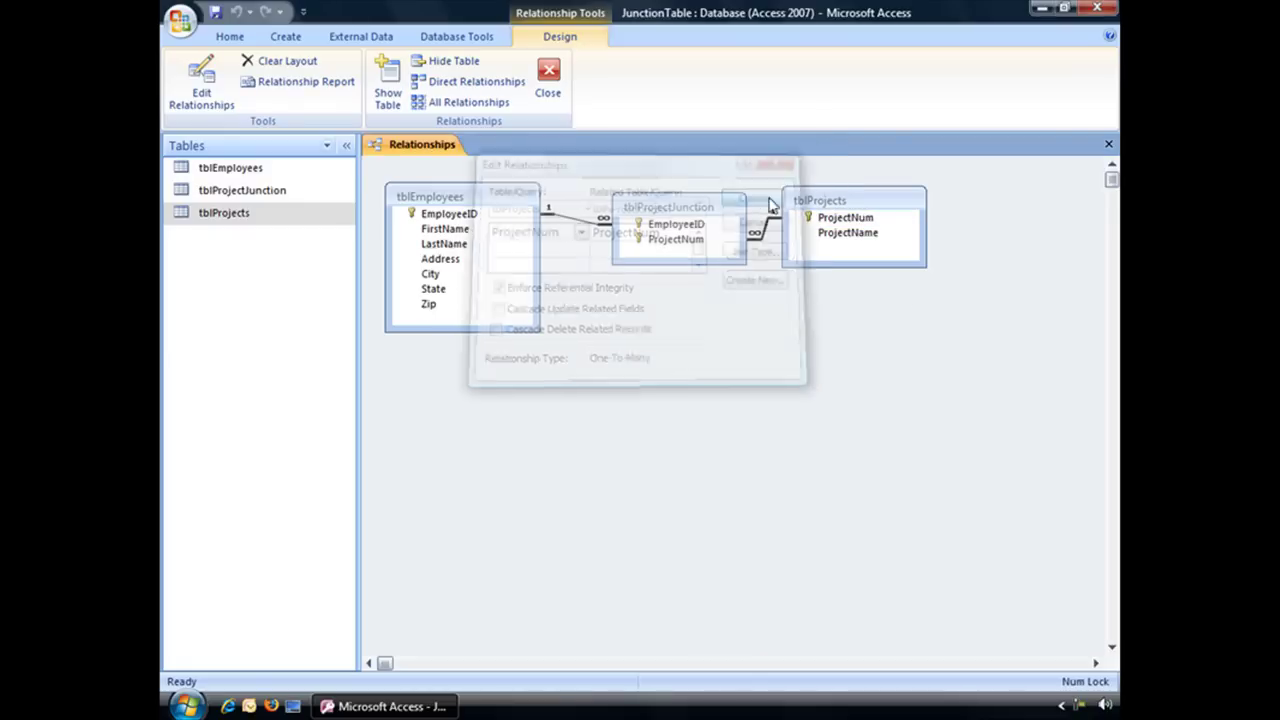
drag(860, 205, 910, 199)
drag(700, 208, 709, 221)
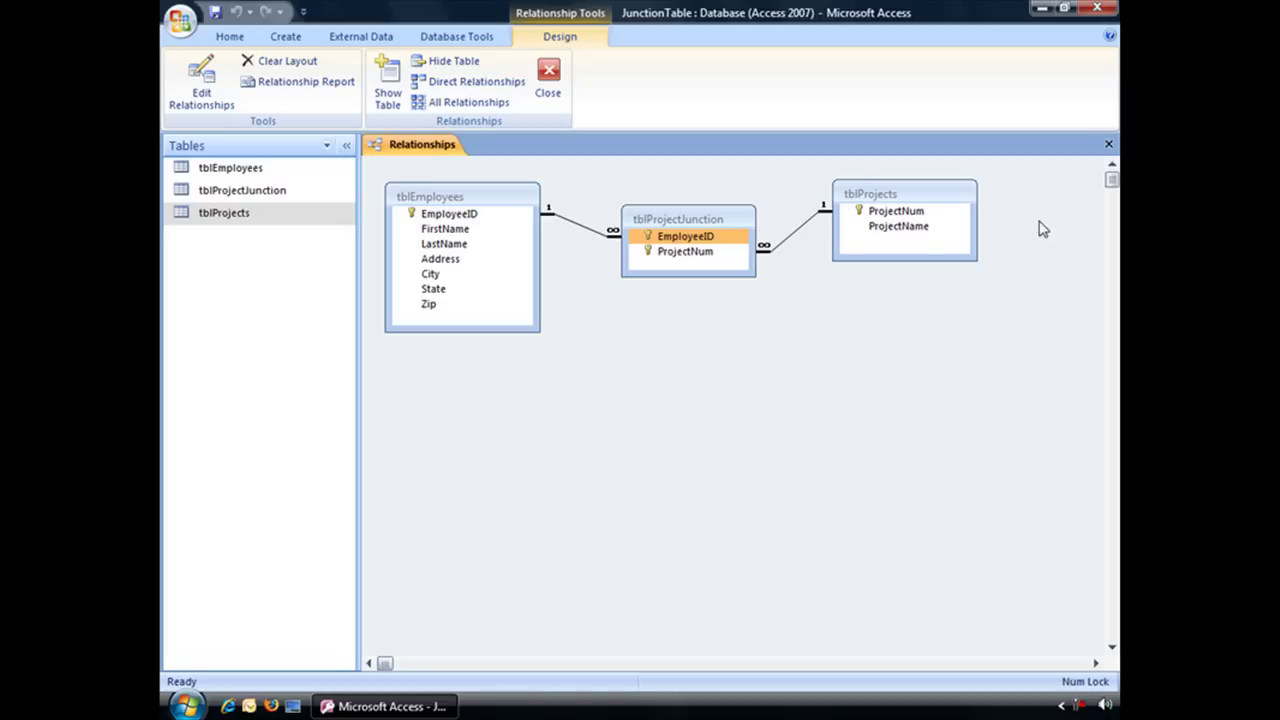
Close the Relationships window, saving the layout, and open tblEmployees in Datasheet view.
click(1108, 144)
click(562, 398)
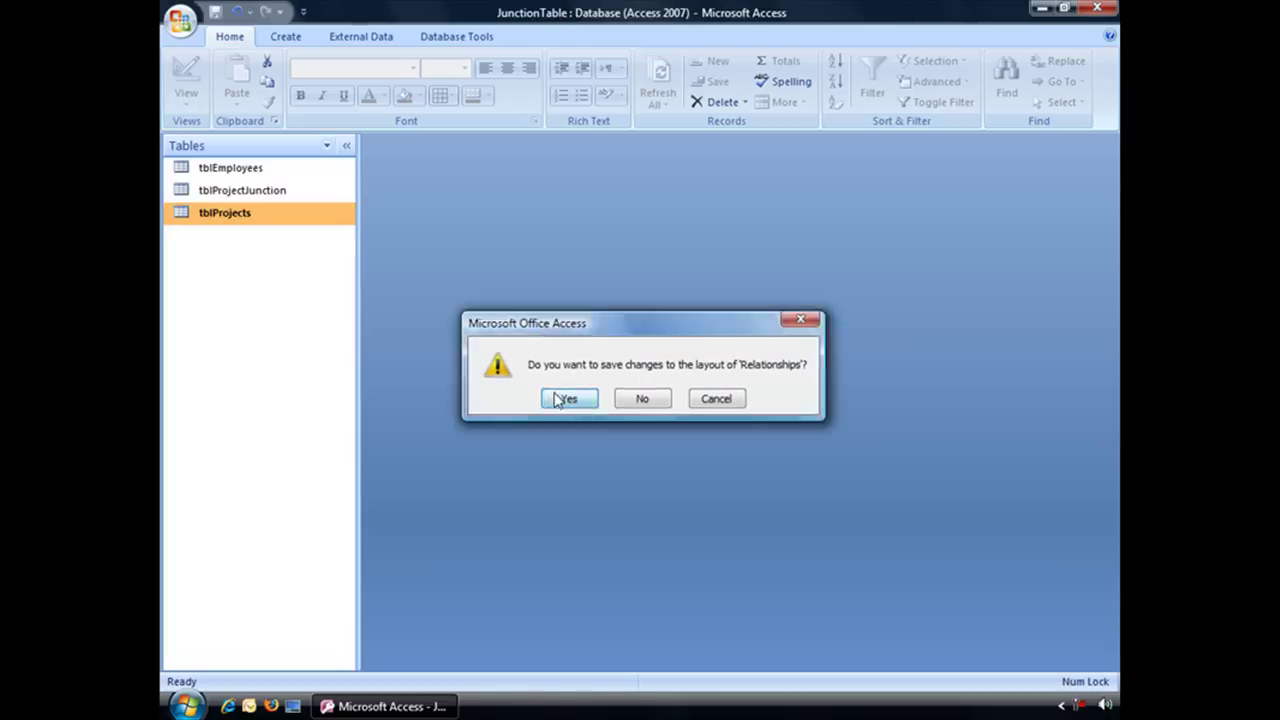
double_click(226, 168)
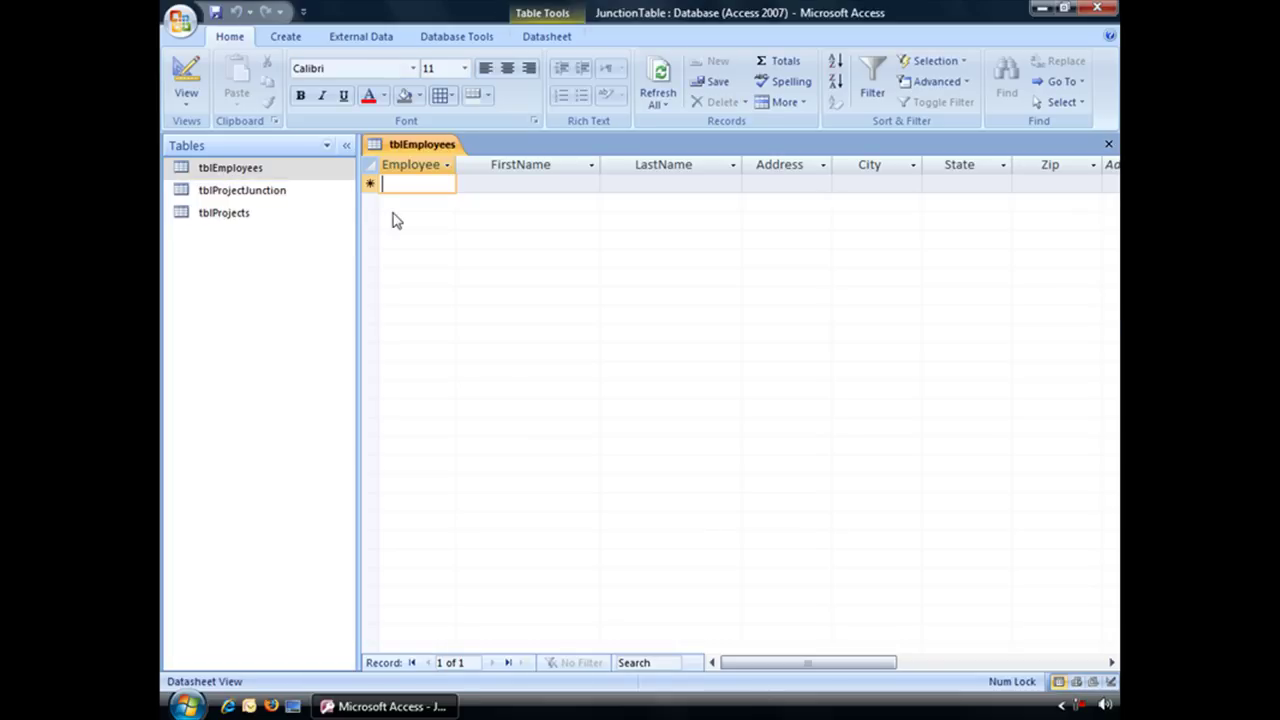